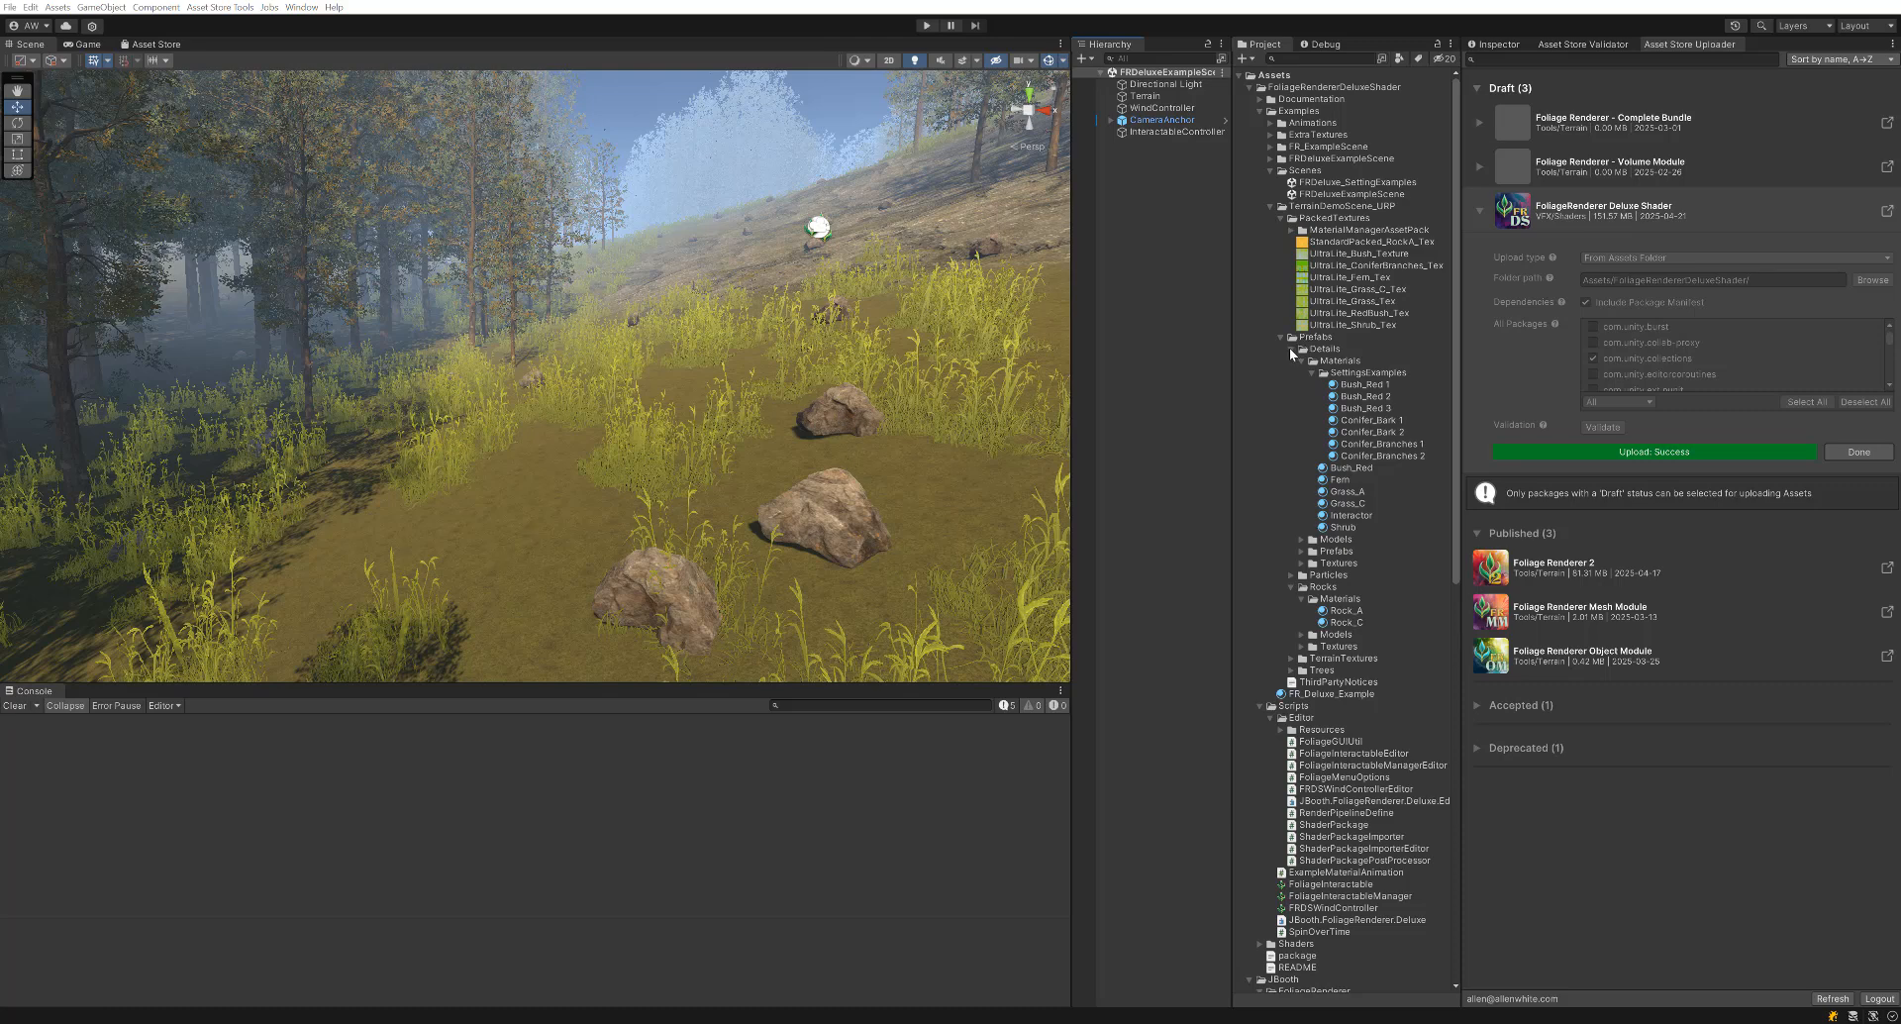
Open the Rock_A material from the Rocks materials for editing and expand its Main Layer settings.
click(1345, 611)
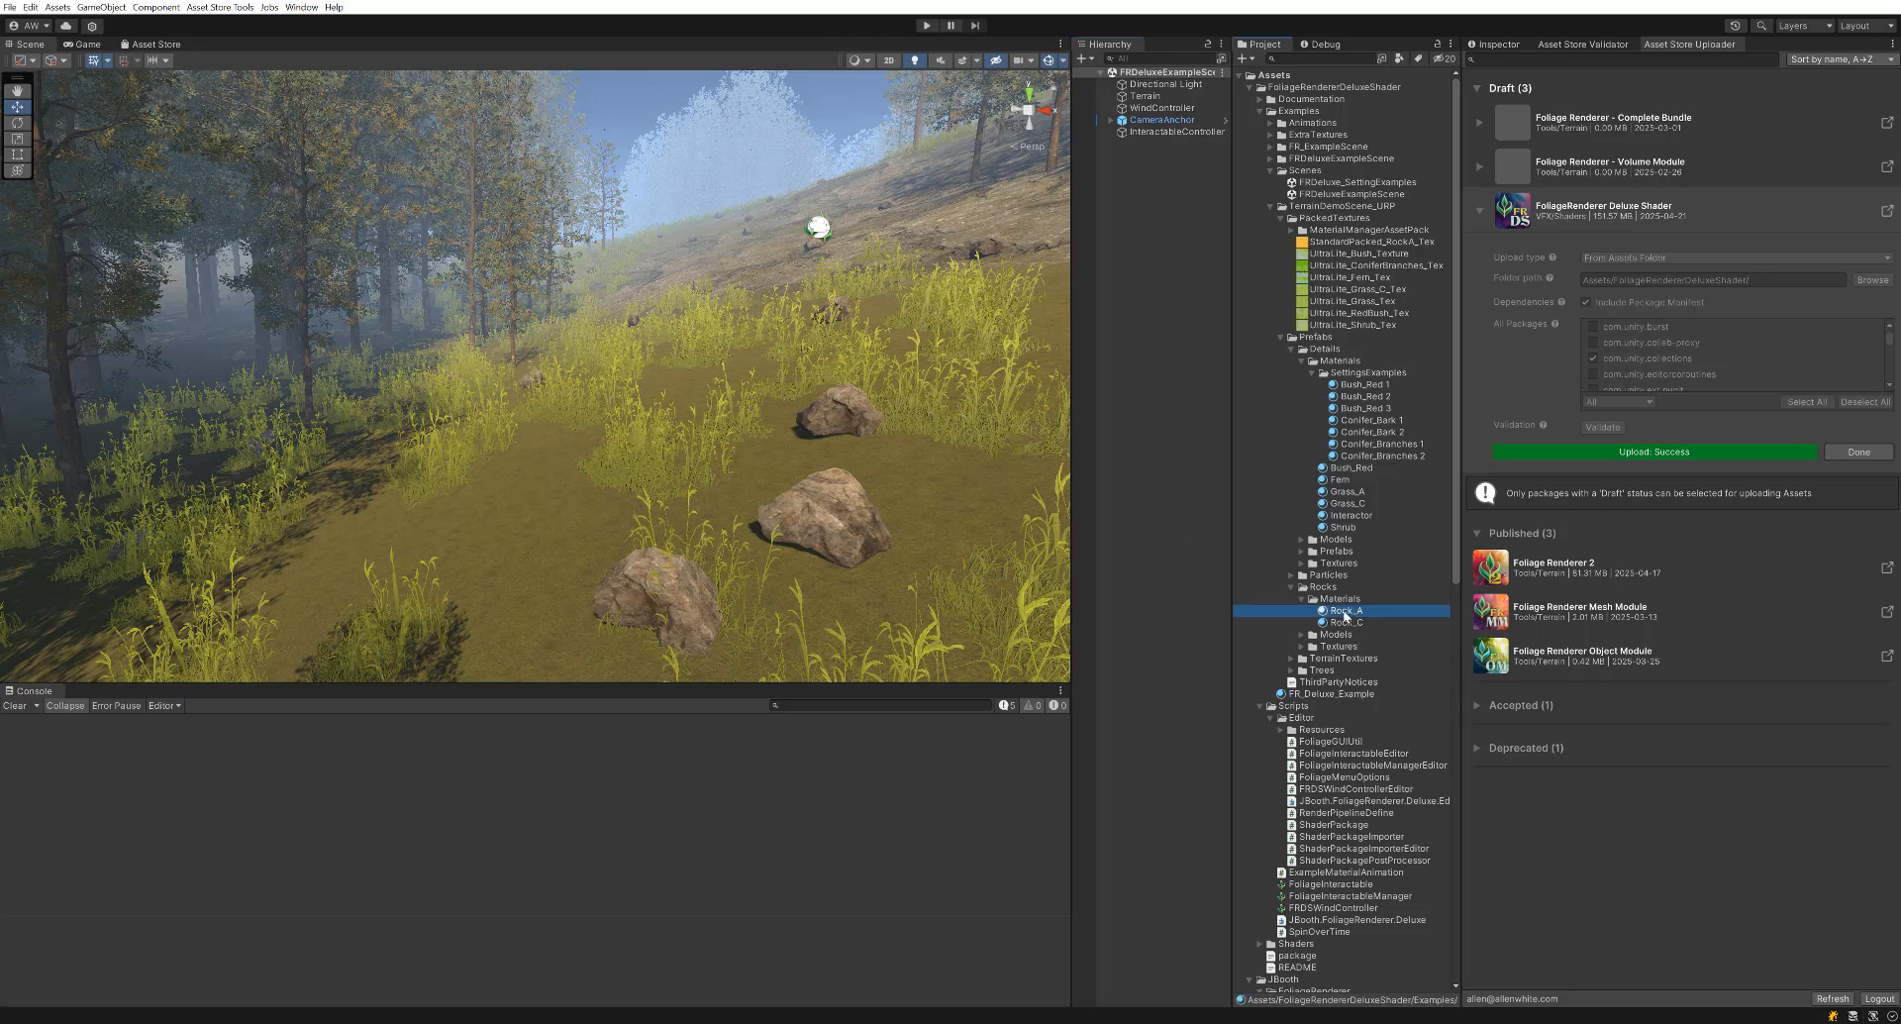
click(1512, 44)
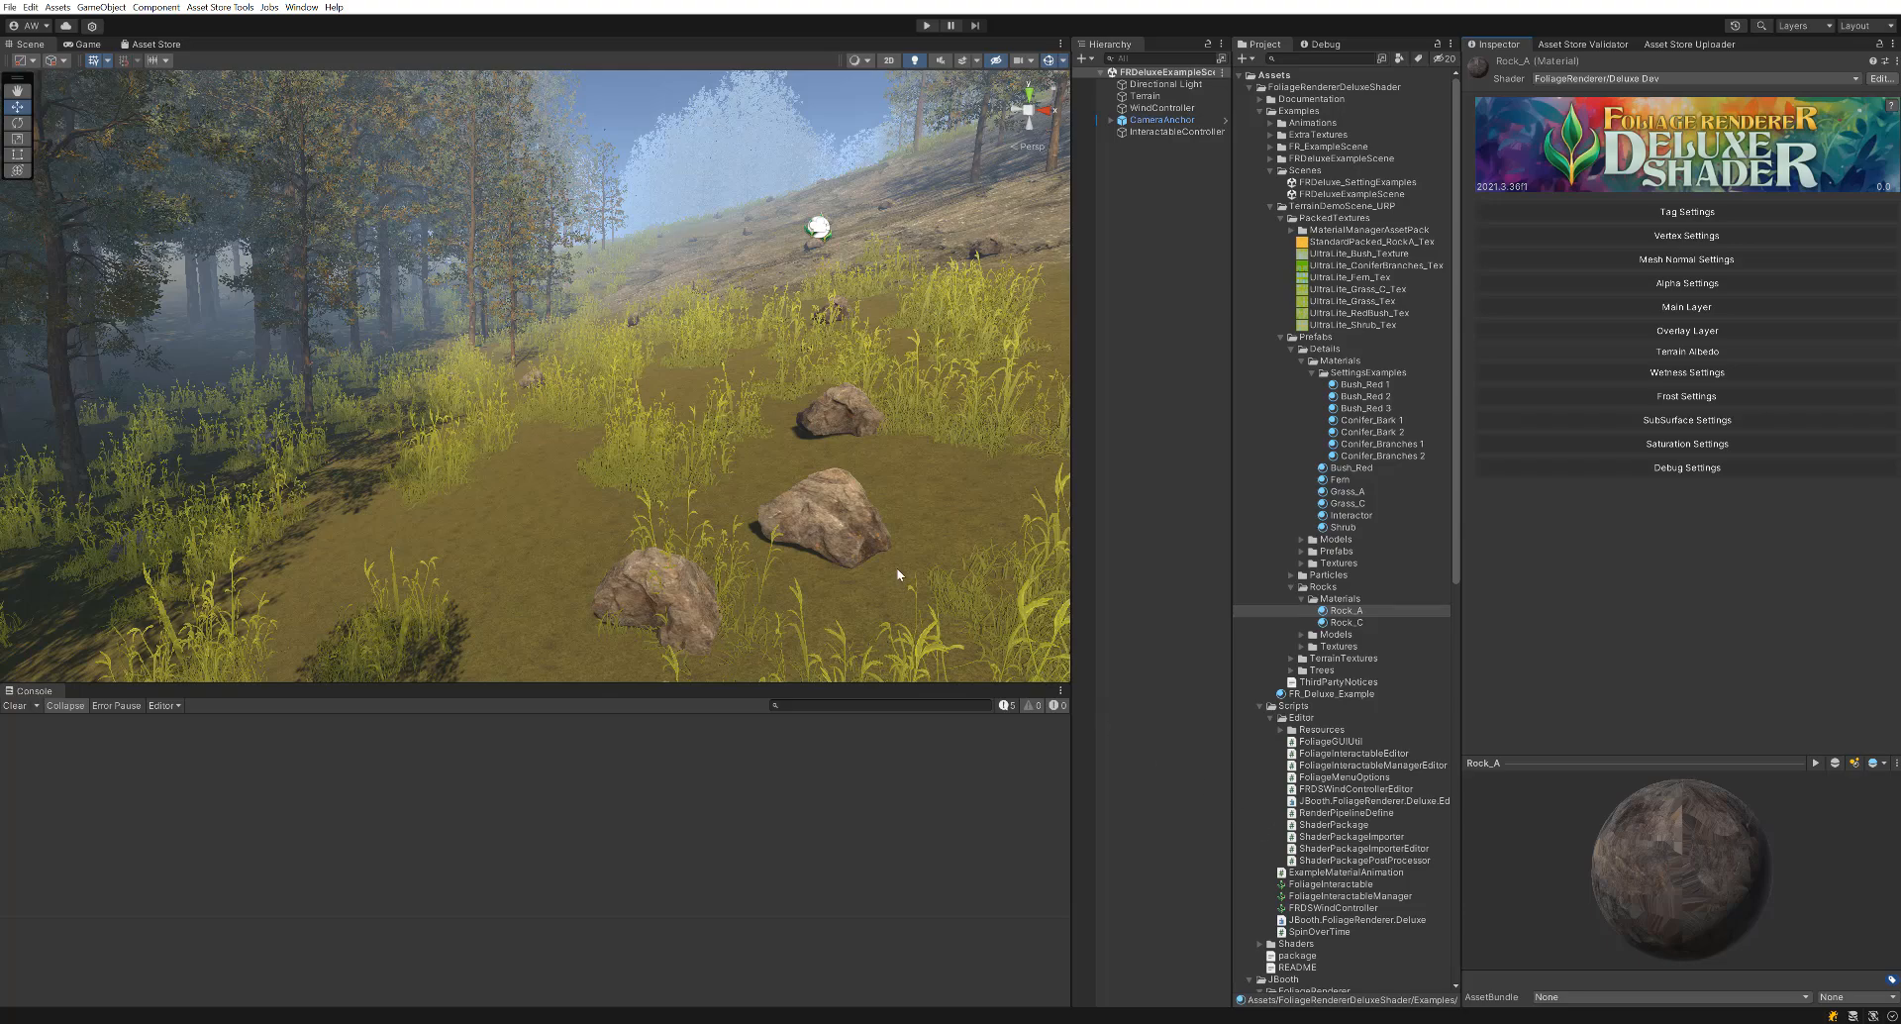
middle_drag(895, 565, 899, 561)
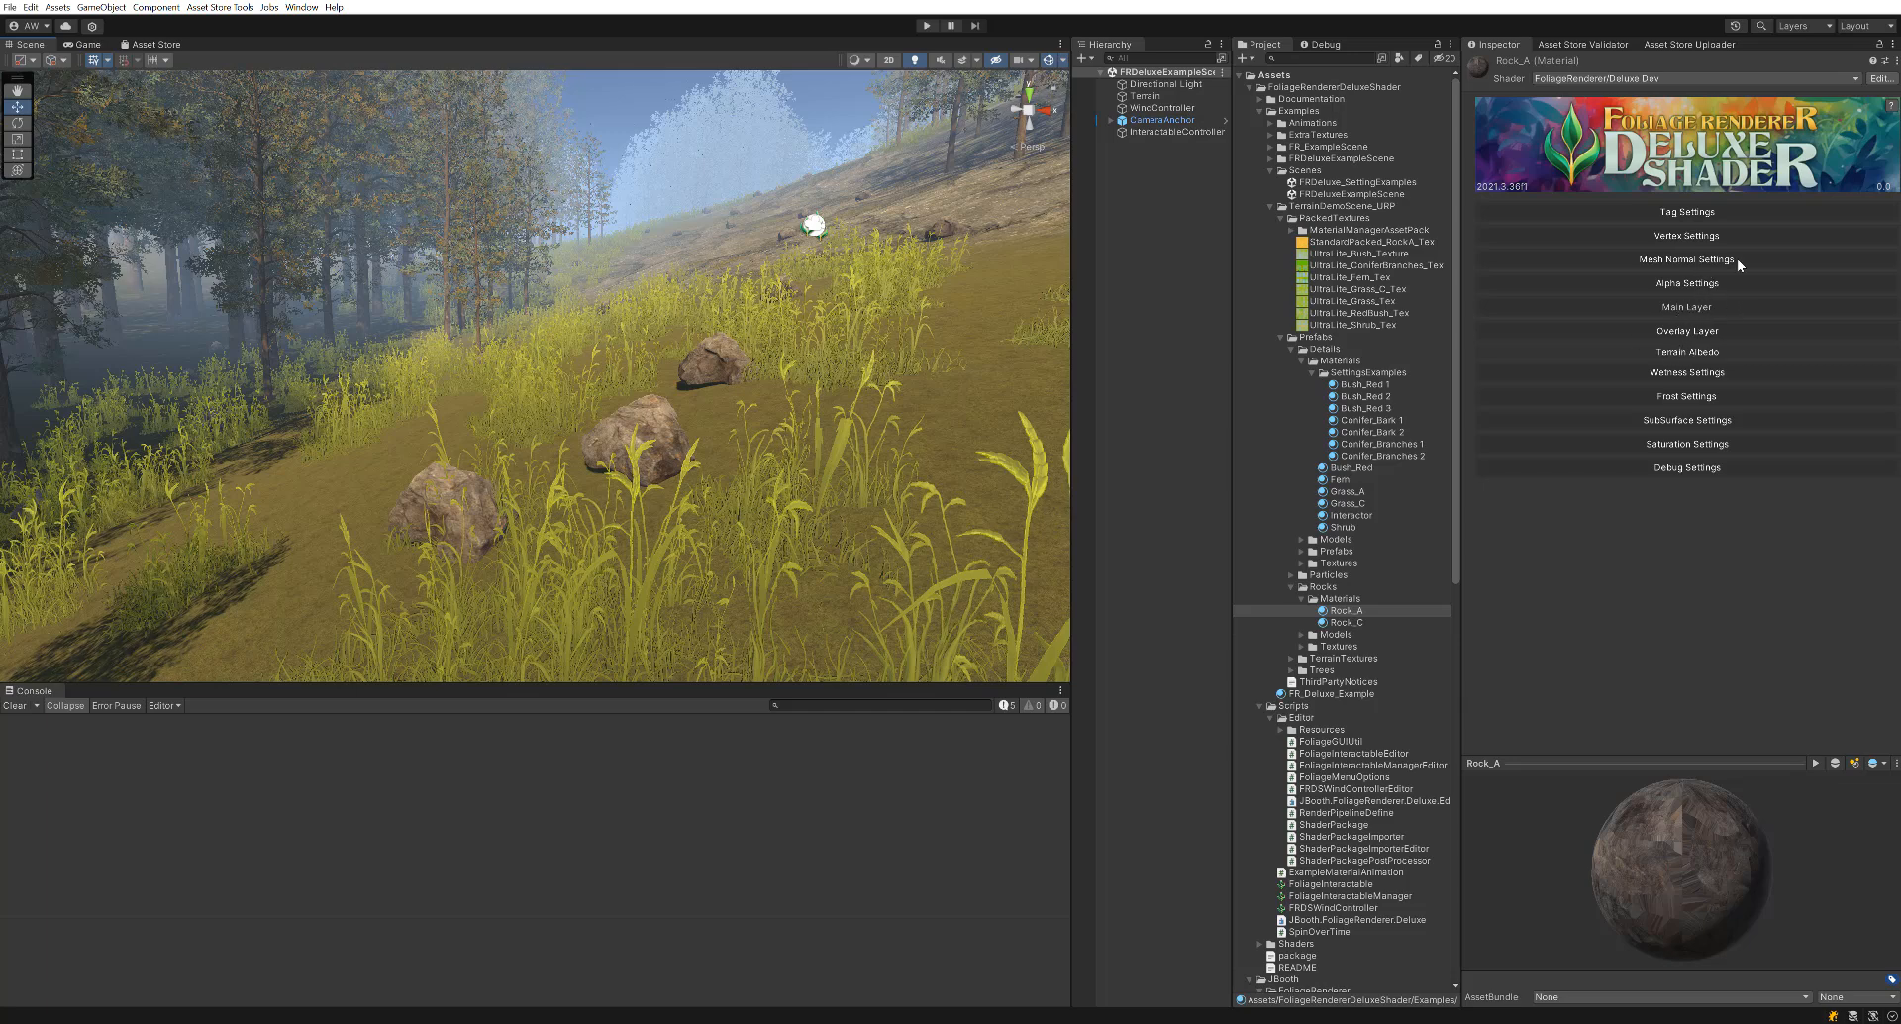
click(1691, 306)
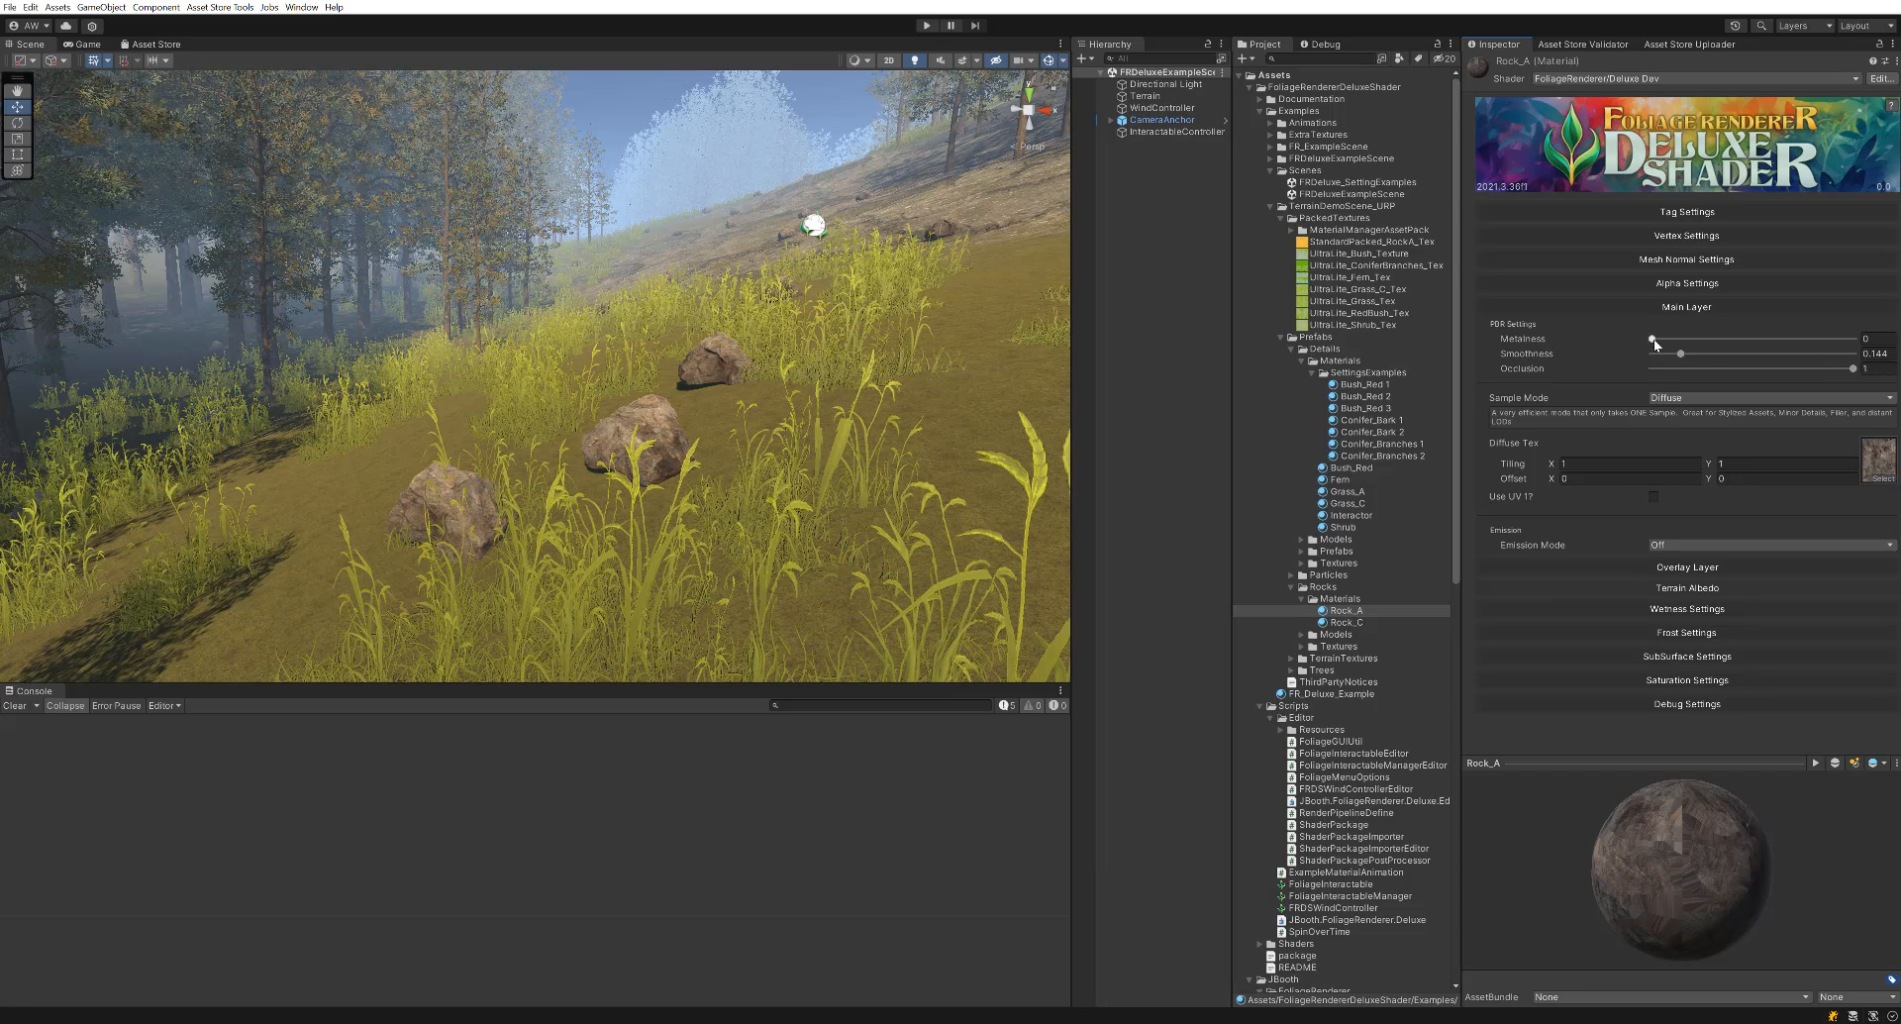
Set the main layer's smoothness to about 0.2 and occlusion to about 0.915, with metalness at 0.
mouse_move(1653, 339)
mouse_down()
mouse_move(1816, 336)
mouse_move(1644, 352)
mouse_move(1809, 352)
mouse_move(1698, 354)
mouse_up()
click(1679, 362)
mouse_move(1851, 369)
mouse_down()
mouse_move(1558, 378)
mouse_move(1838, 382)
mouse_up()
drag(1651, 339, 1617, 346)
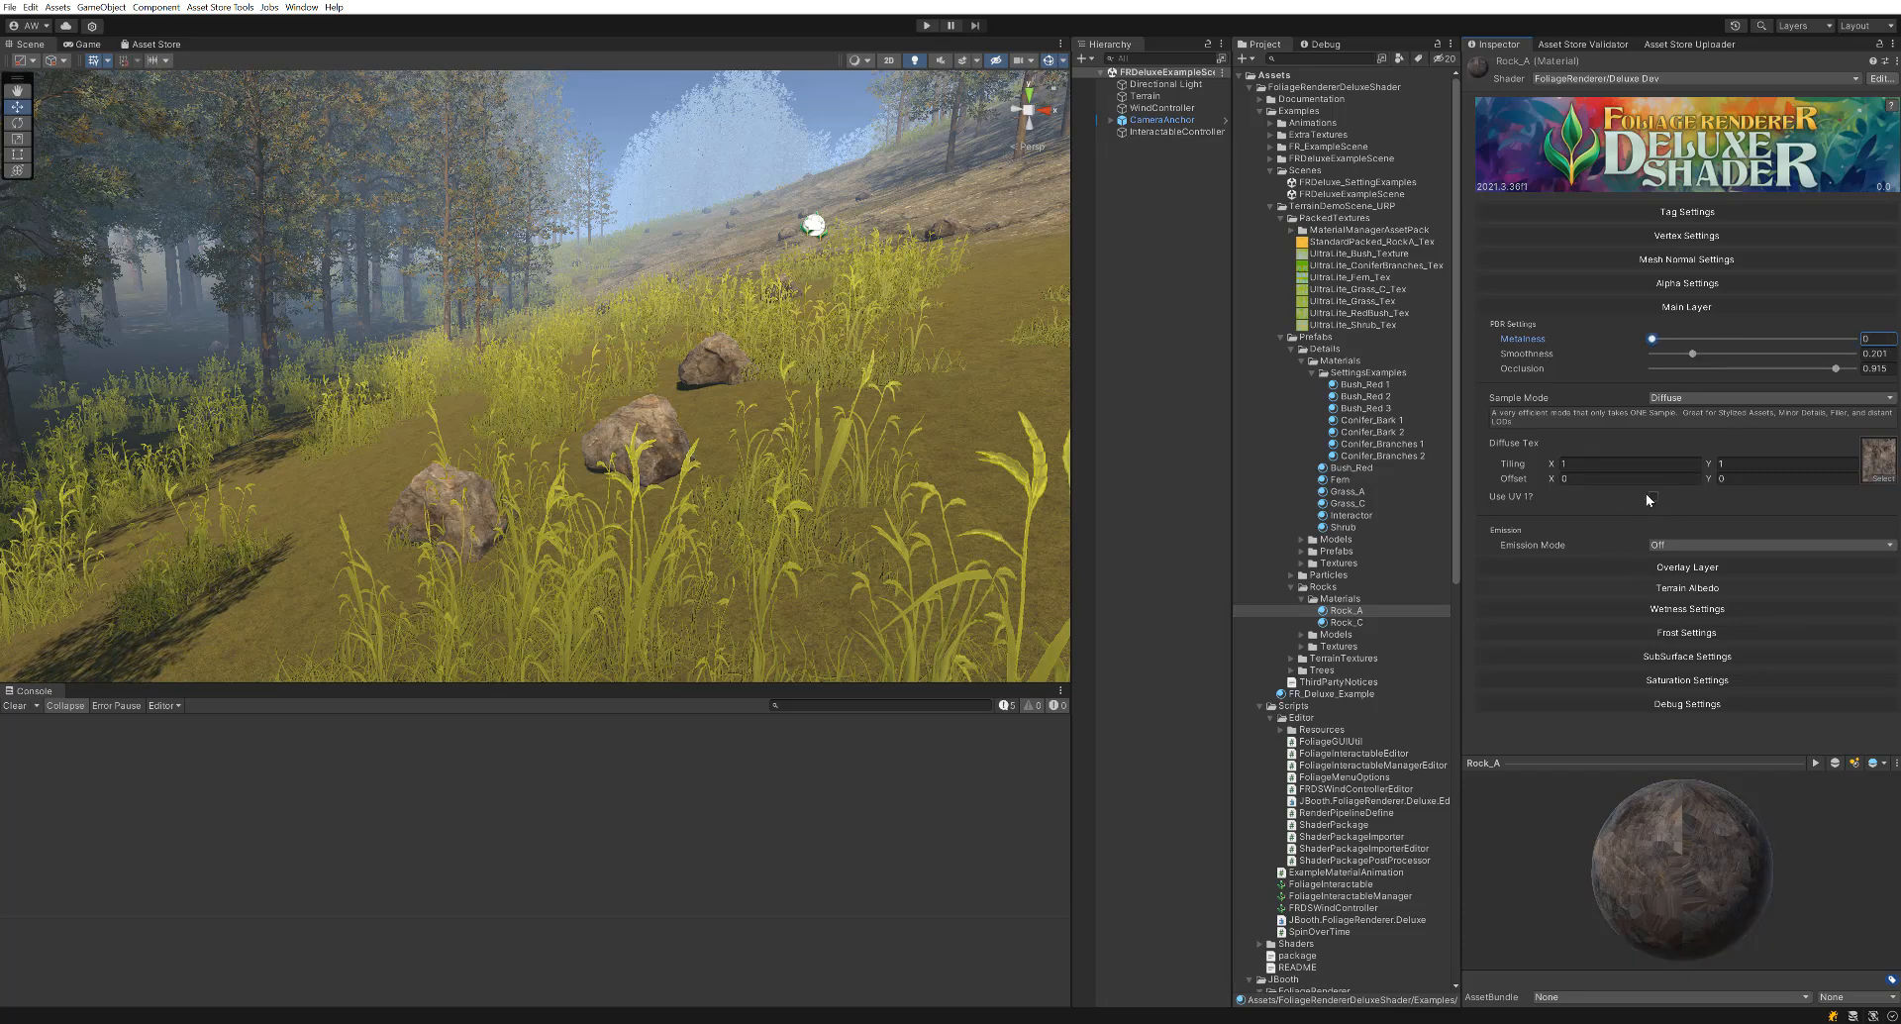
Review the main layer's Sample Mode and Emission Mode options, keeping Diffuse and Off, and collapse the section.
click(1766, 398)
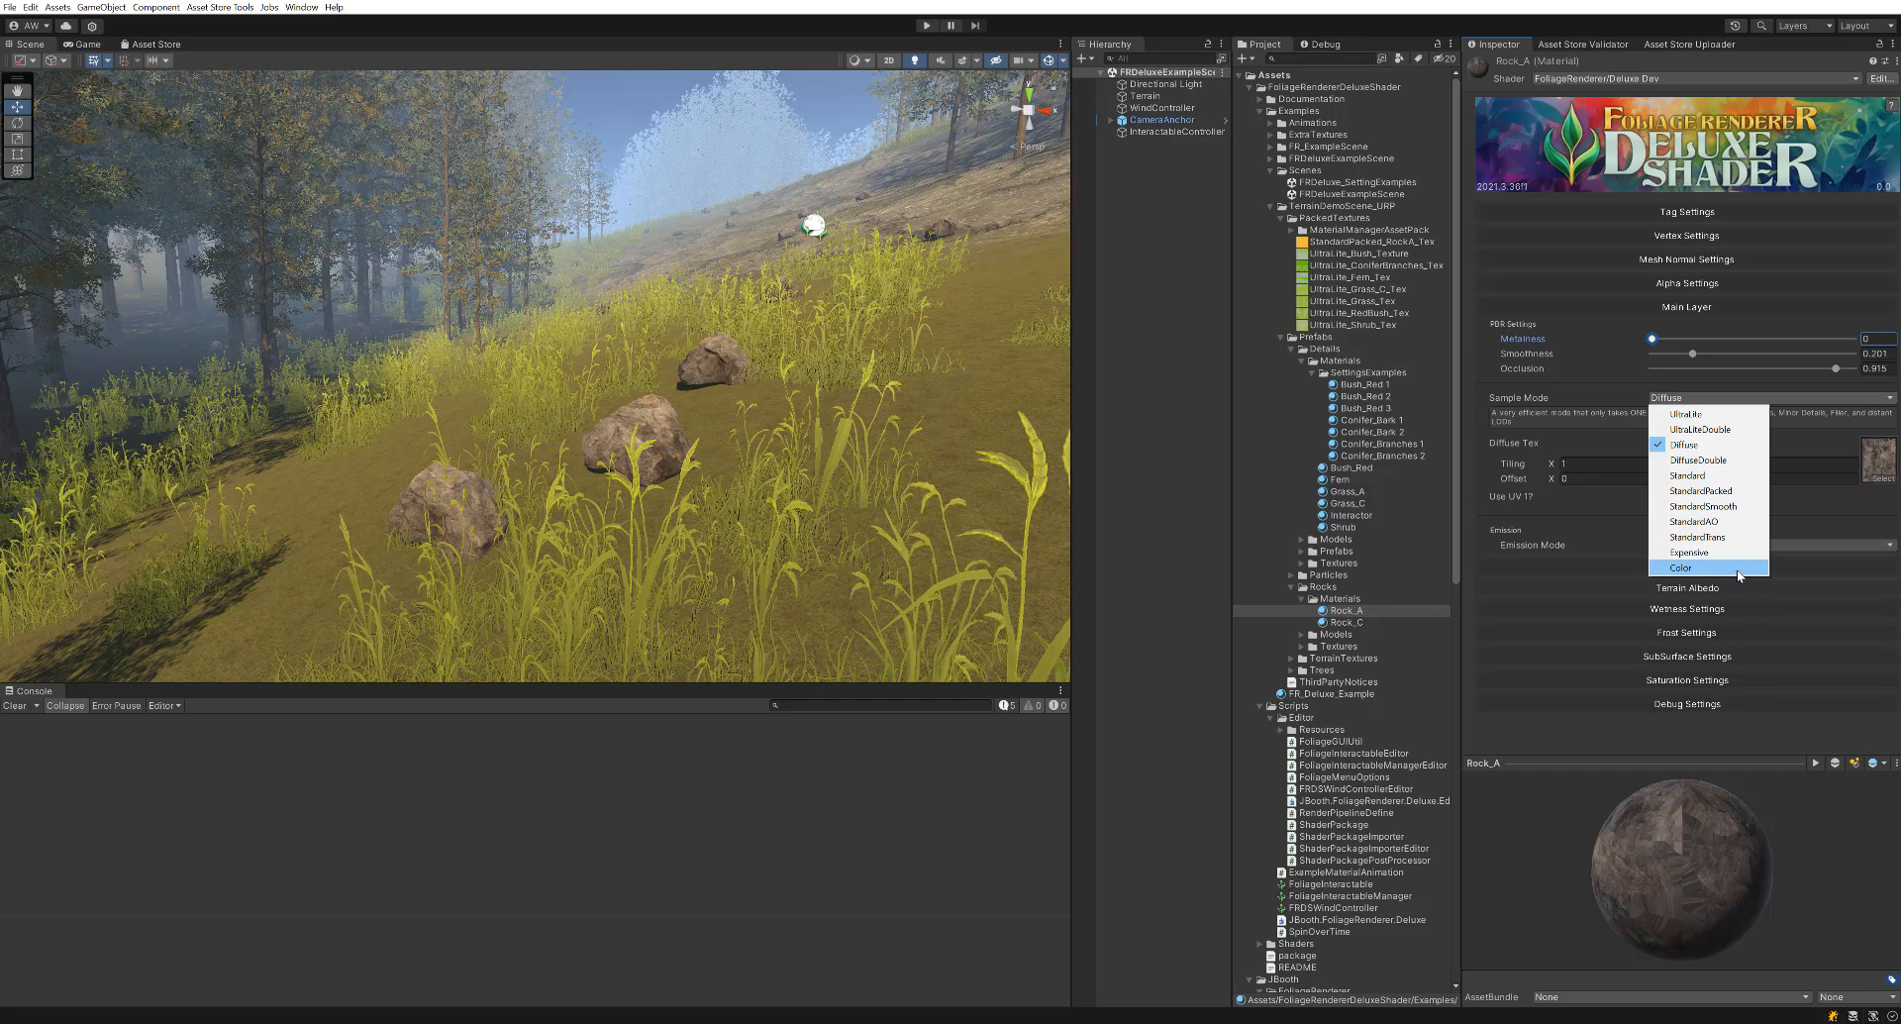
click(1600, 497)
click(1673, 545)
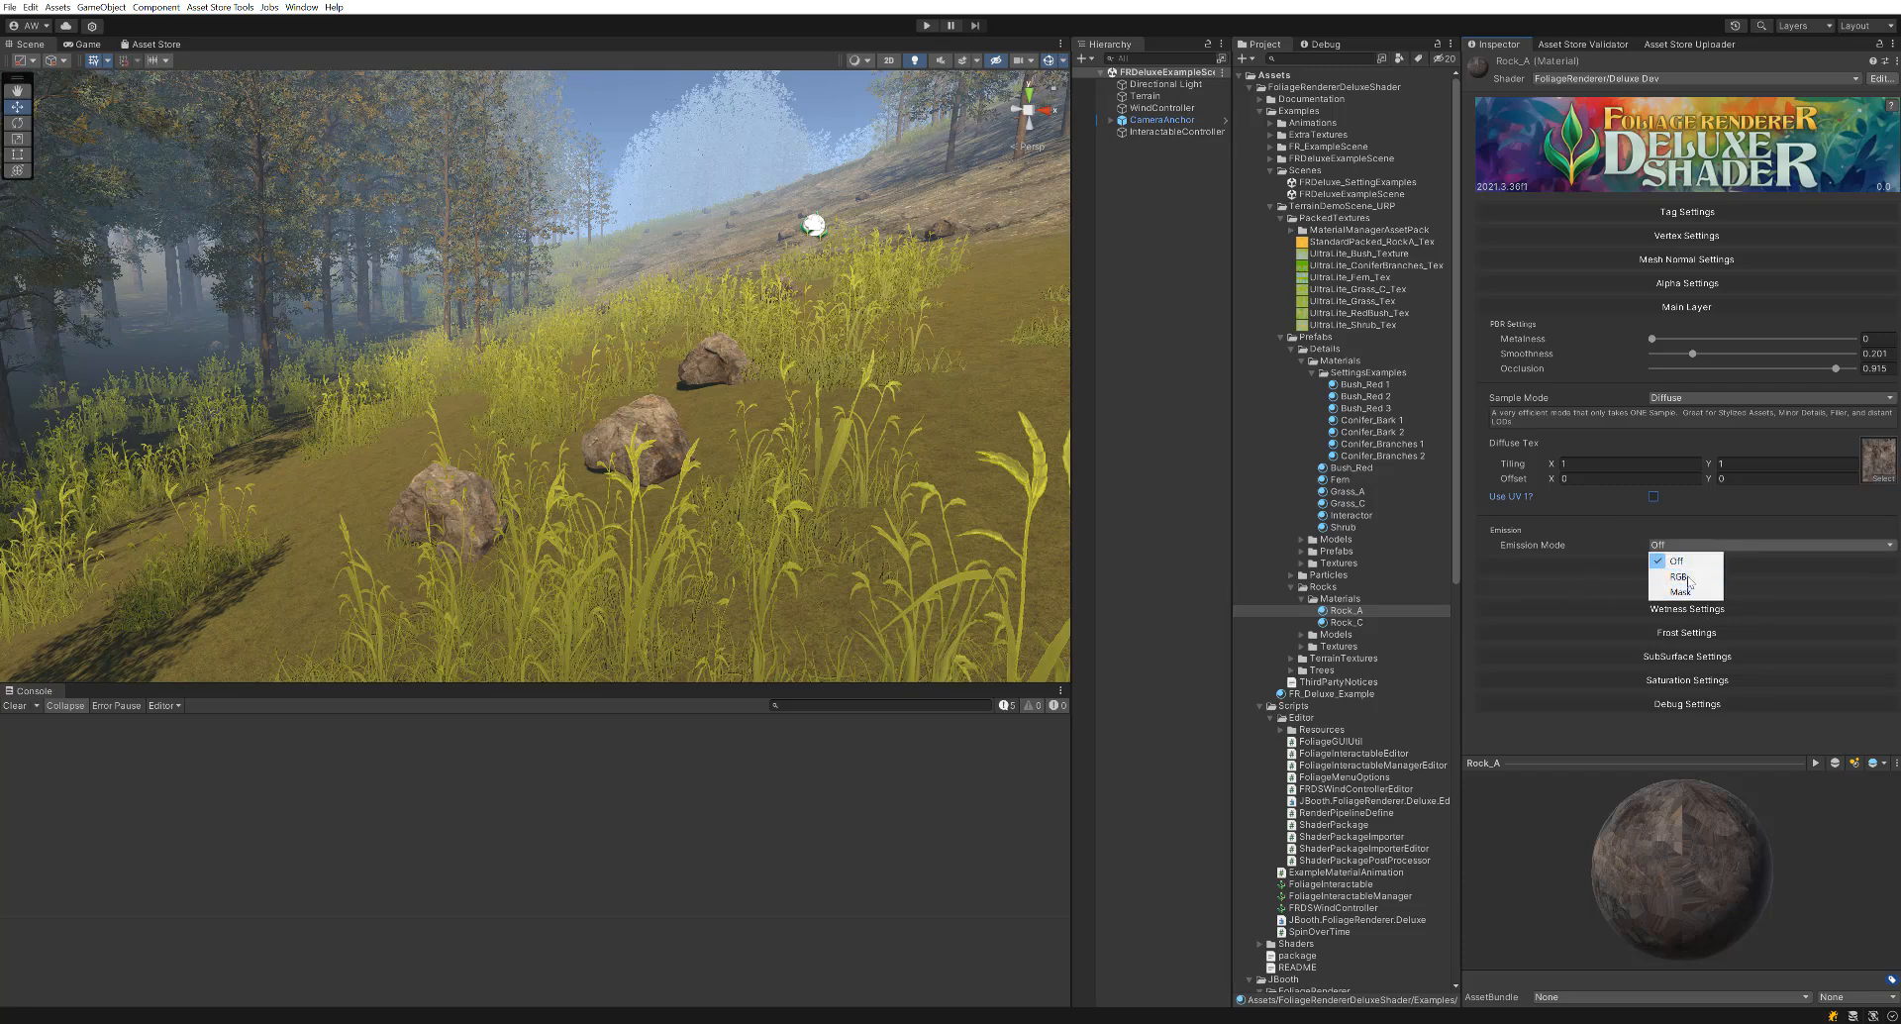
click(1606, 511)
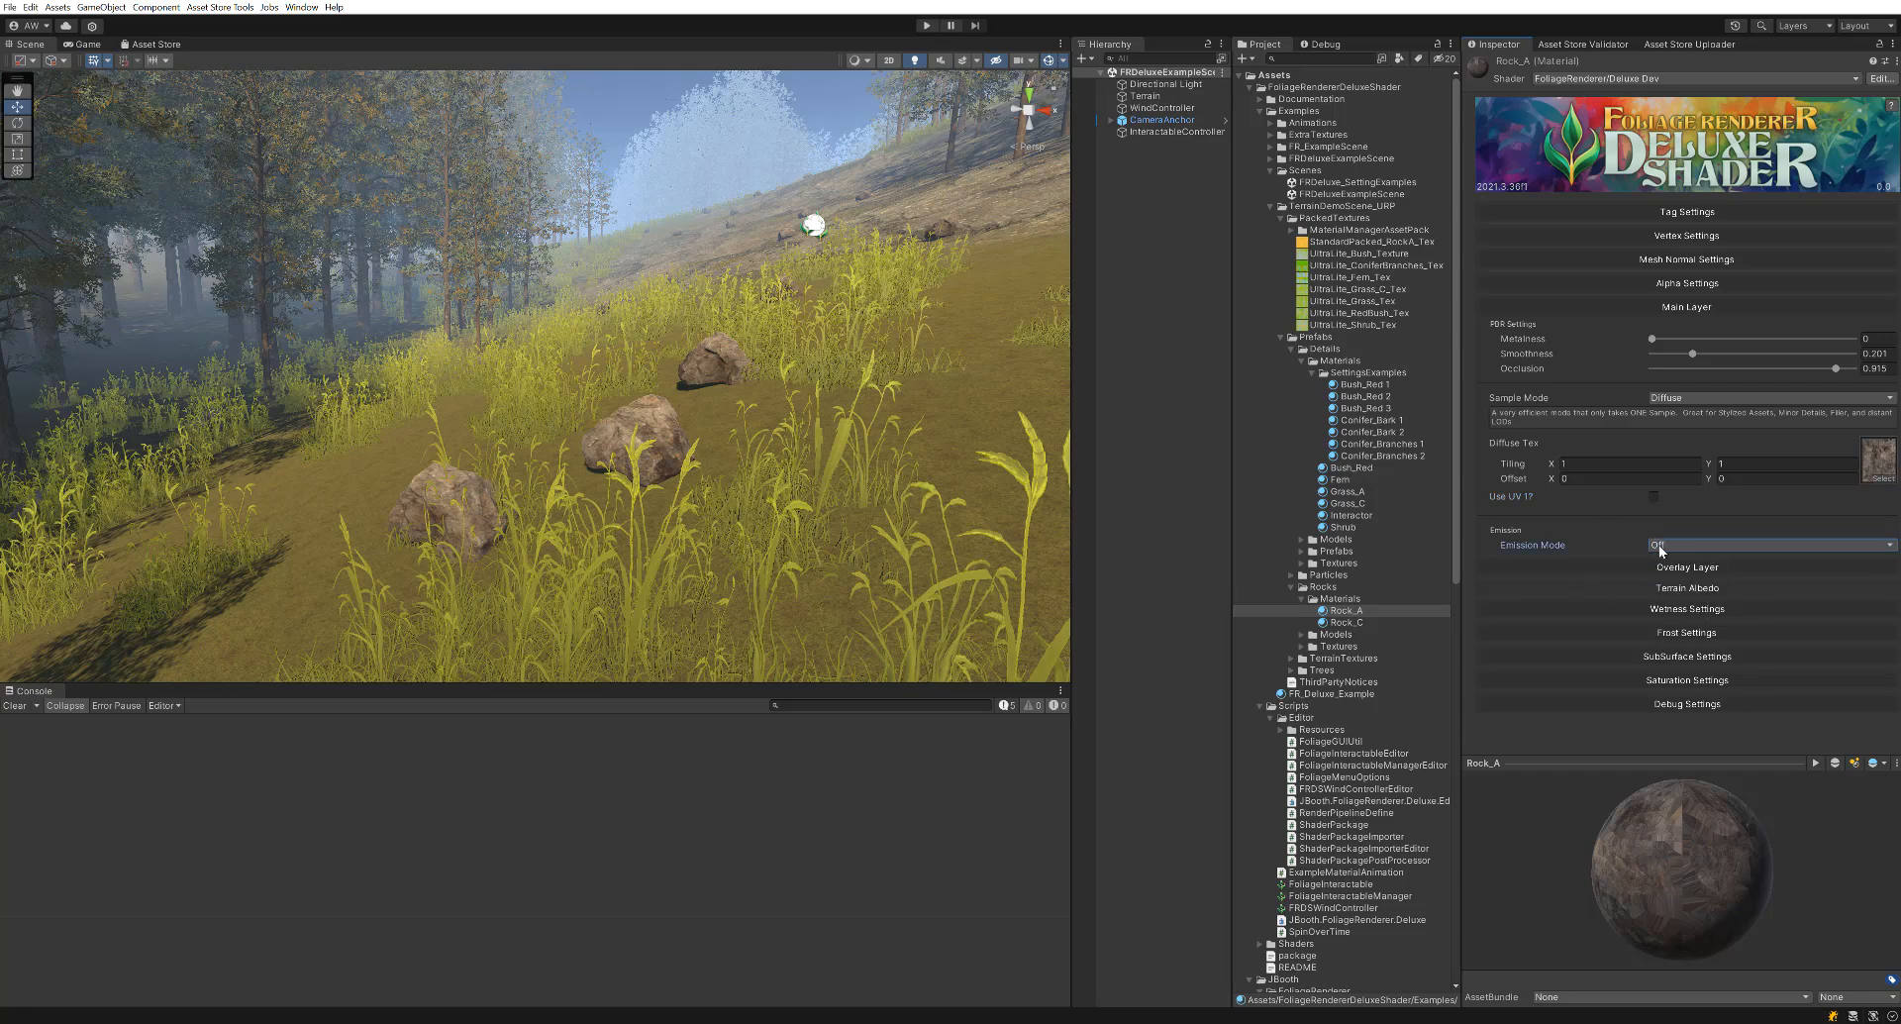
click(1702, 308)
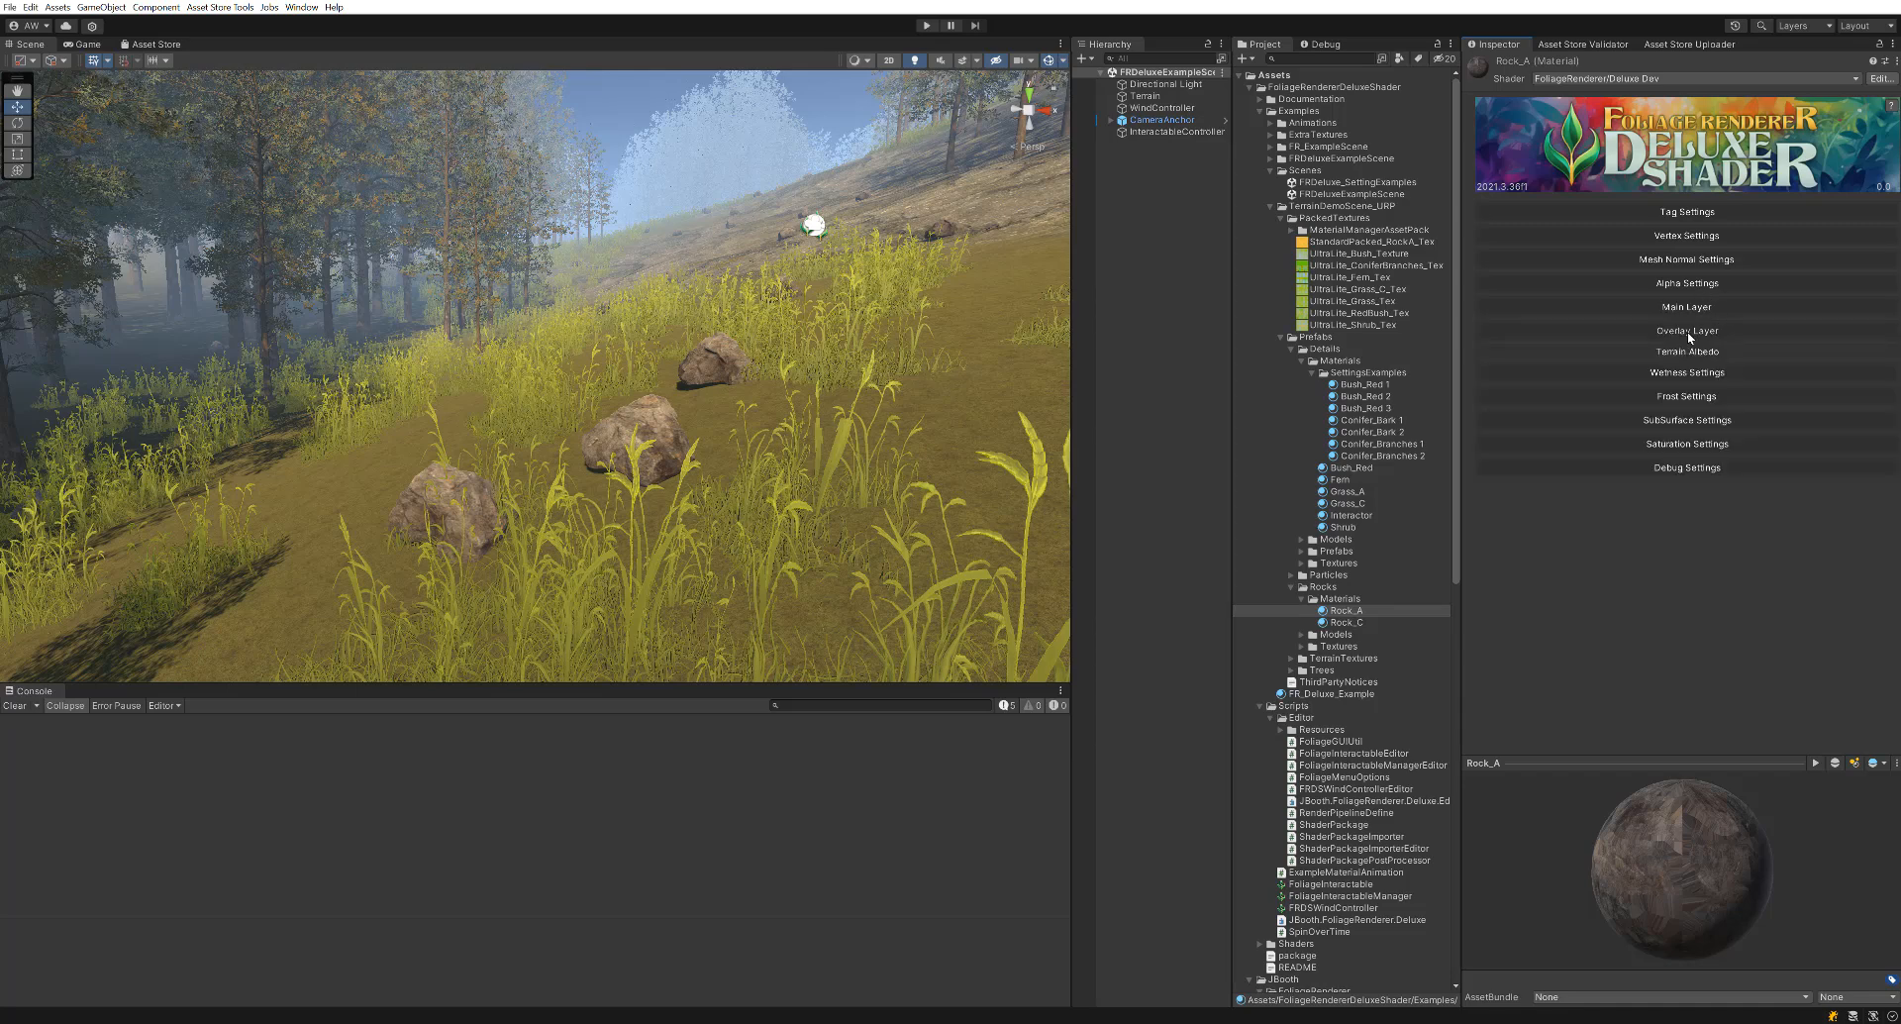
Enable the overlay layer on Rock_A and set its metalness to about 0.348 and smoothness to about 0.077.
click(1688, 333)
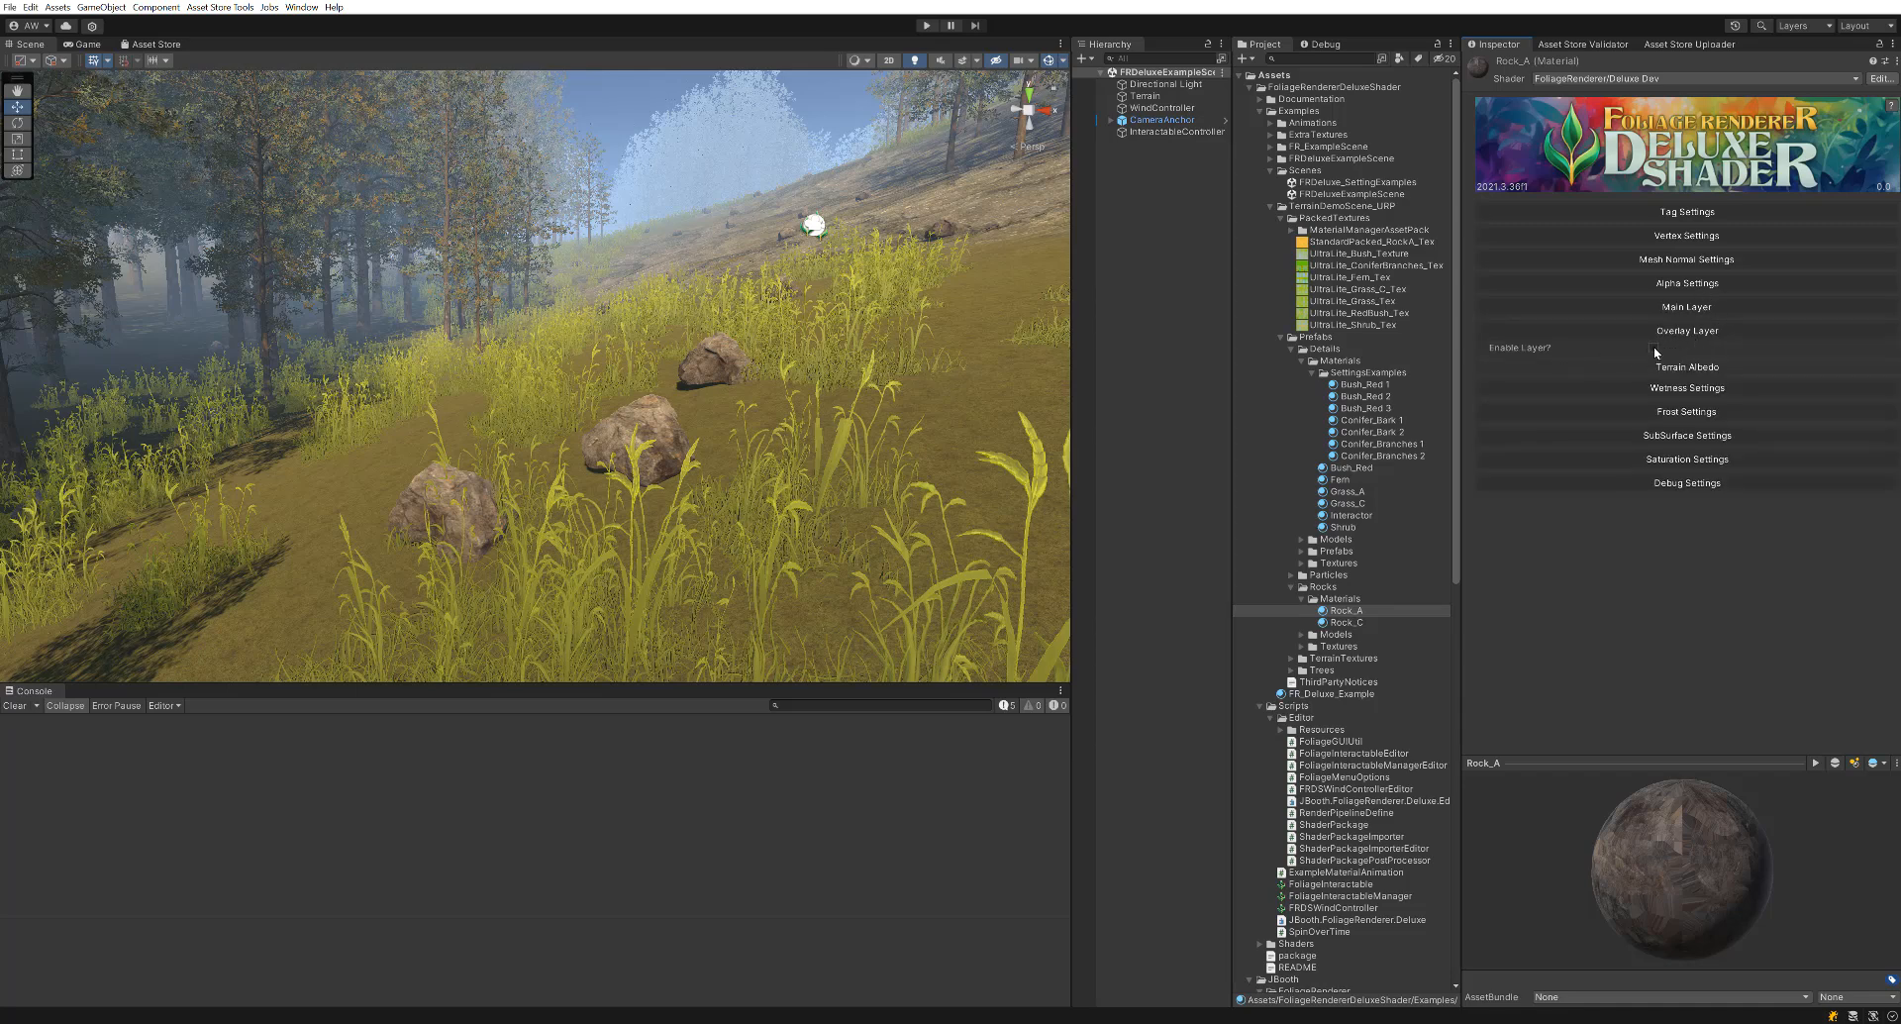
click(1653, 348)
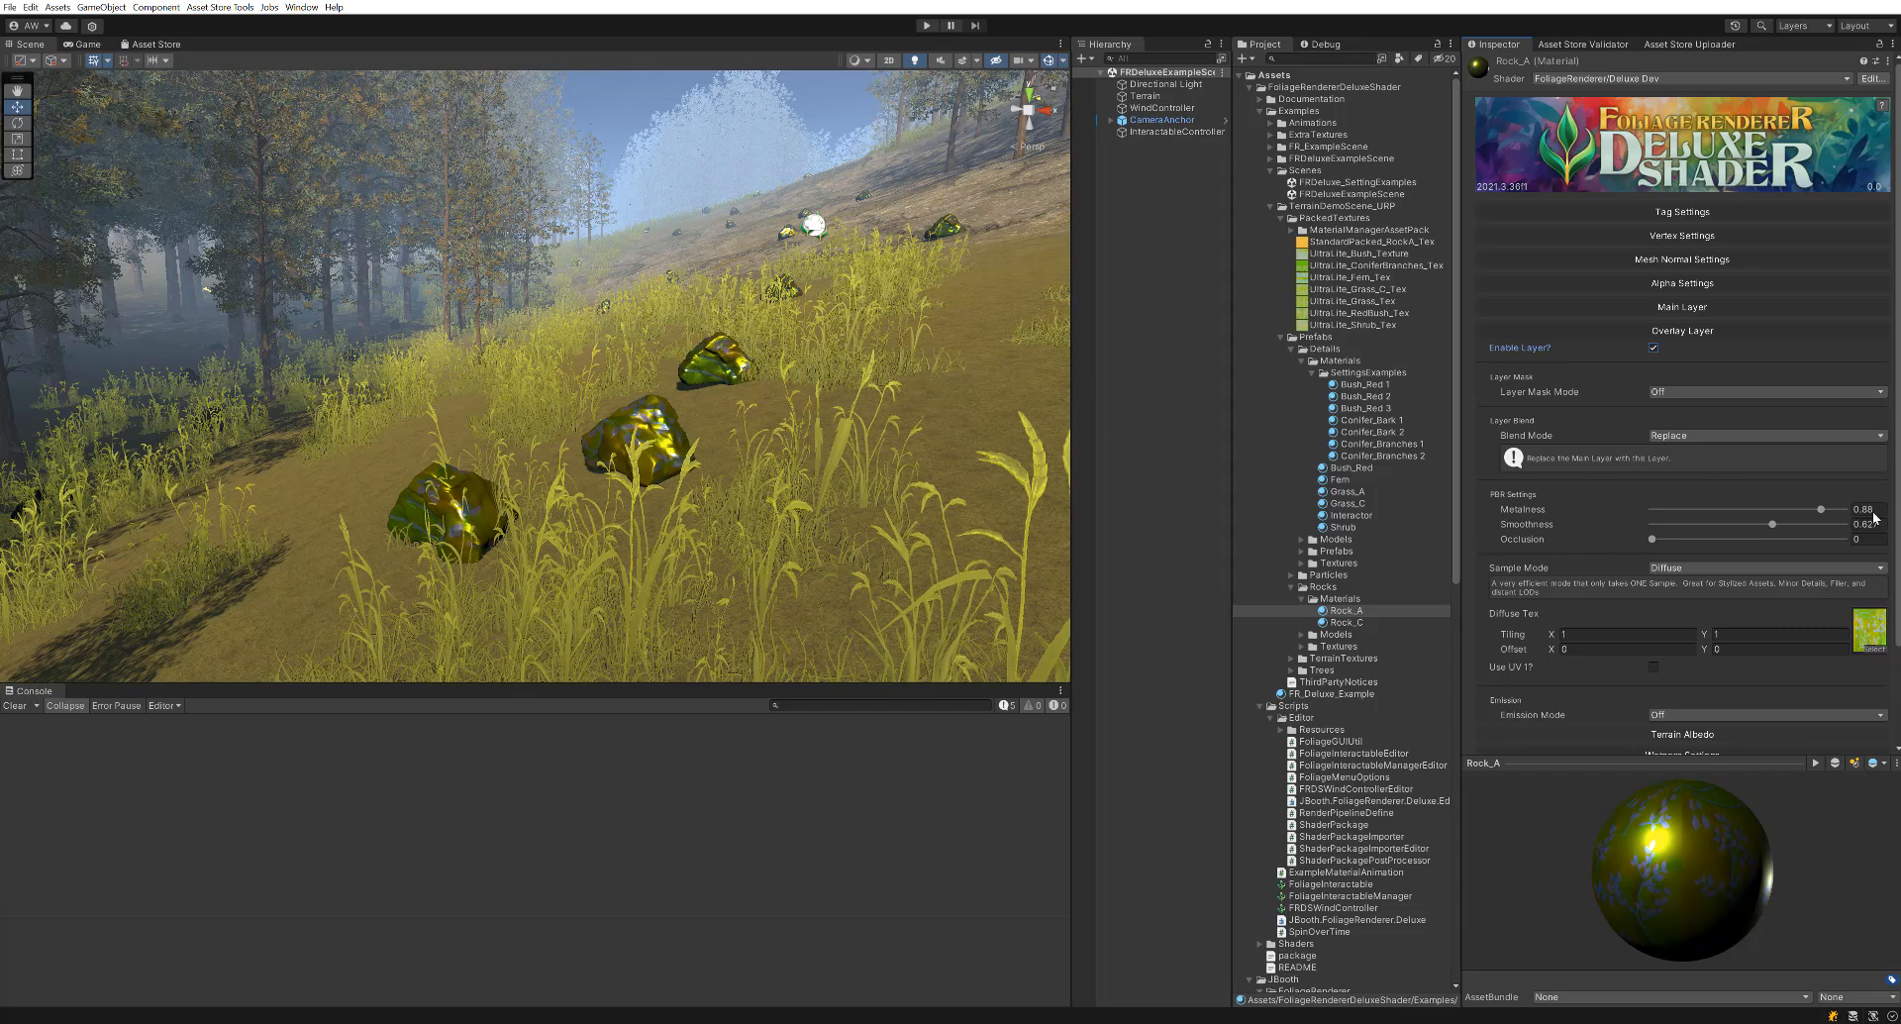
drag(1773, 508, 1665, 539)
Set the main layer's smoothness to about 0.833 and metalness to about 0.417, and collapse its section.
click(1680, 307)
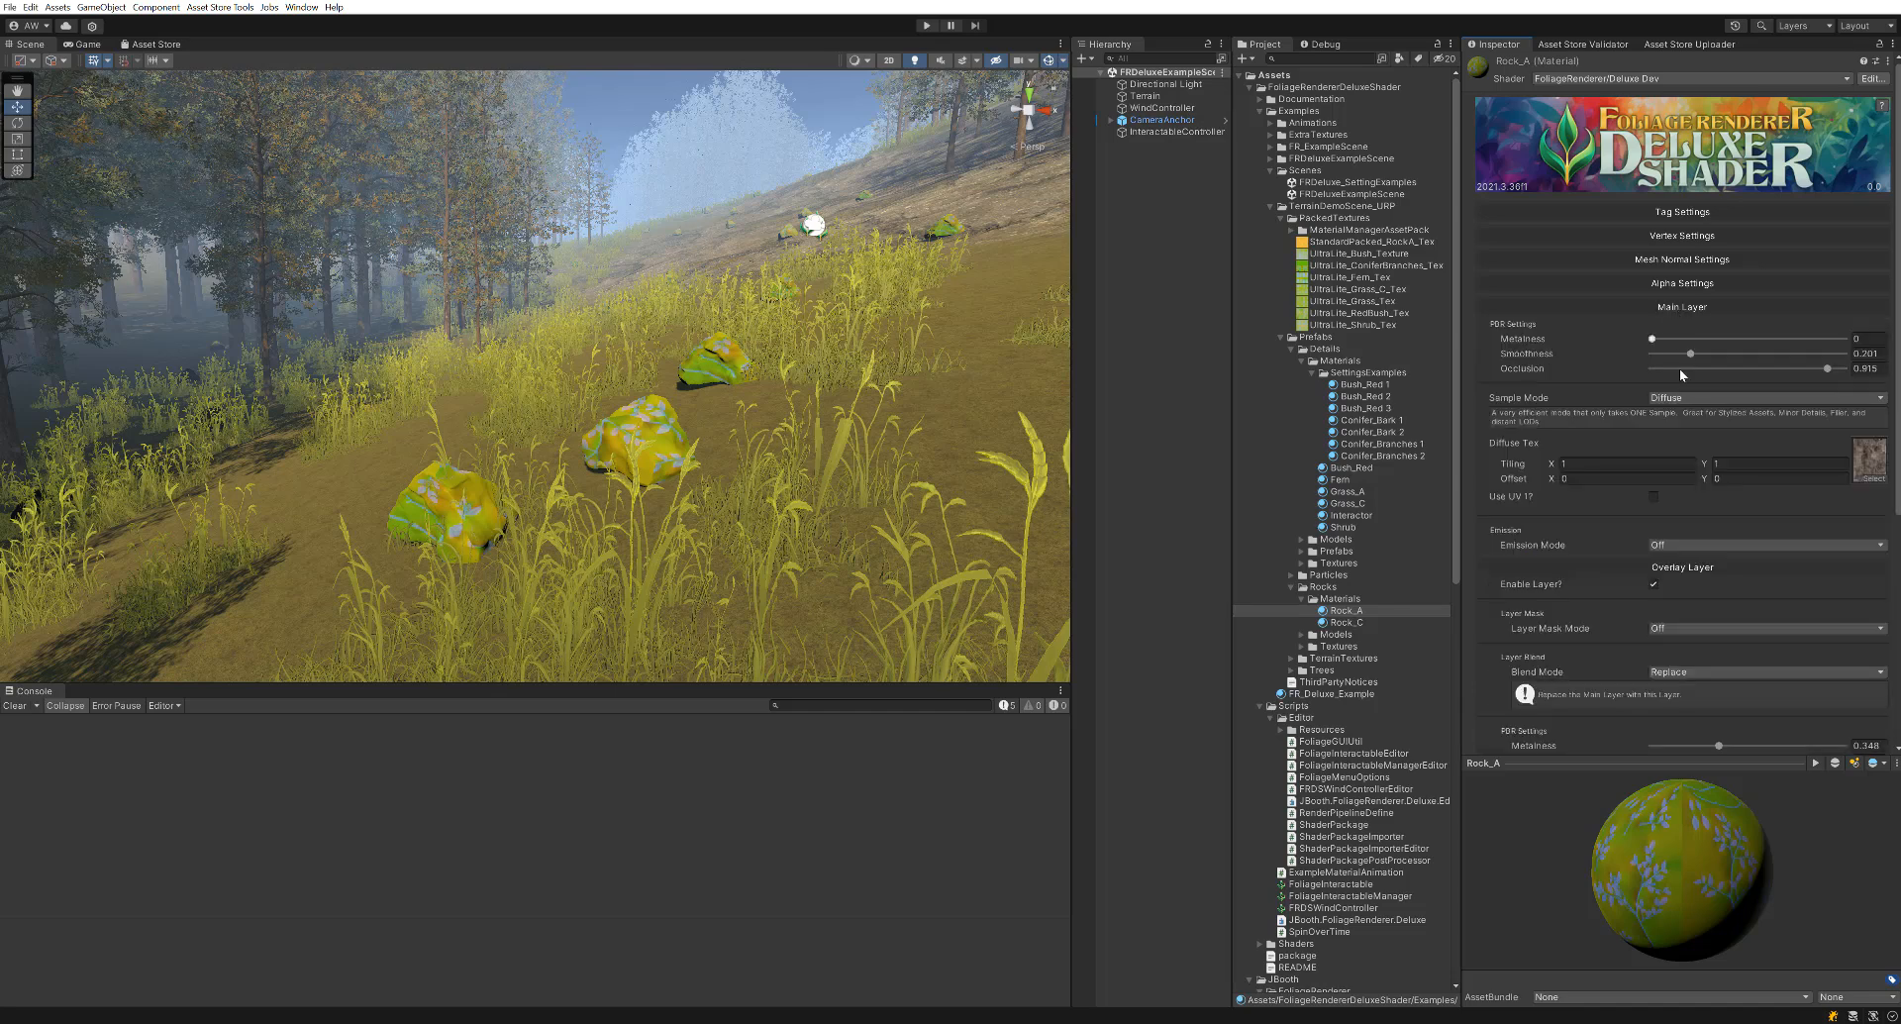
drag(1683, 354, 1822, 366)
drag(1705, 339, 1732, 339)
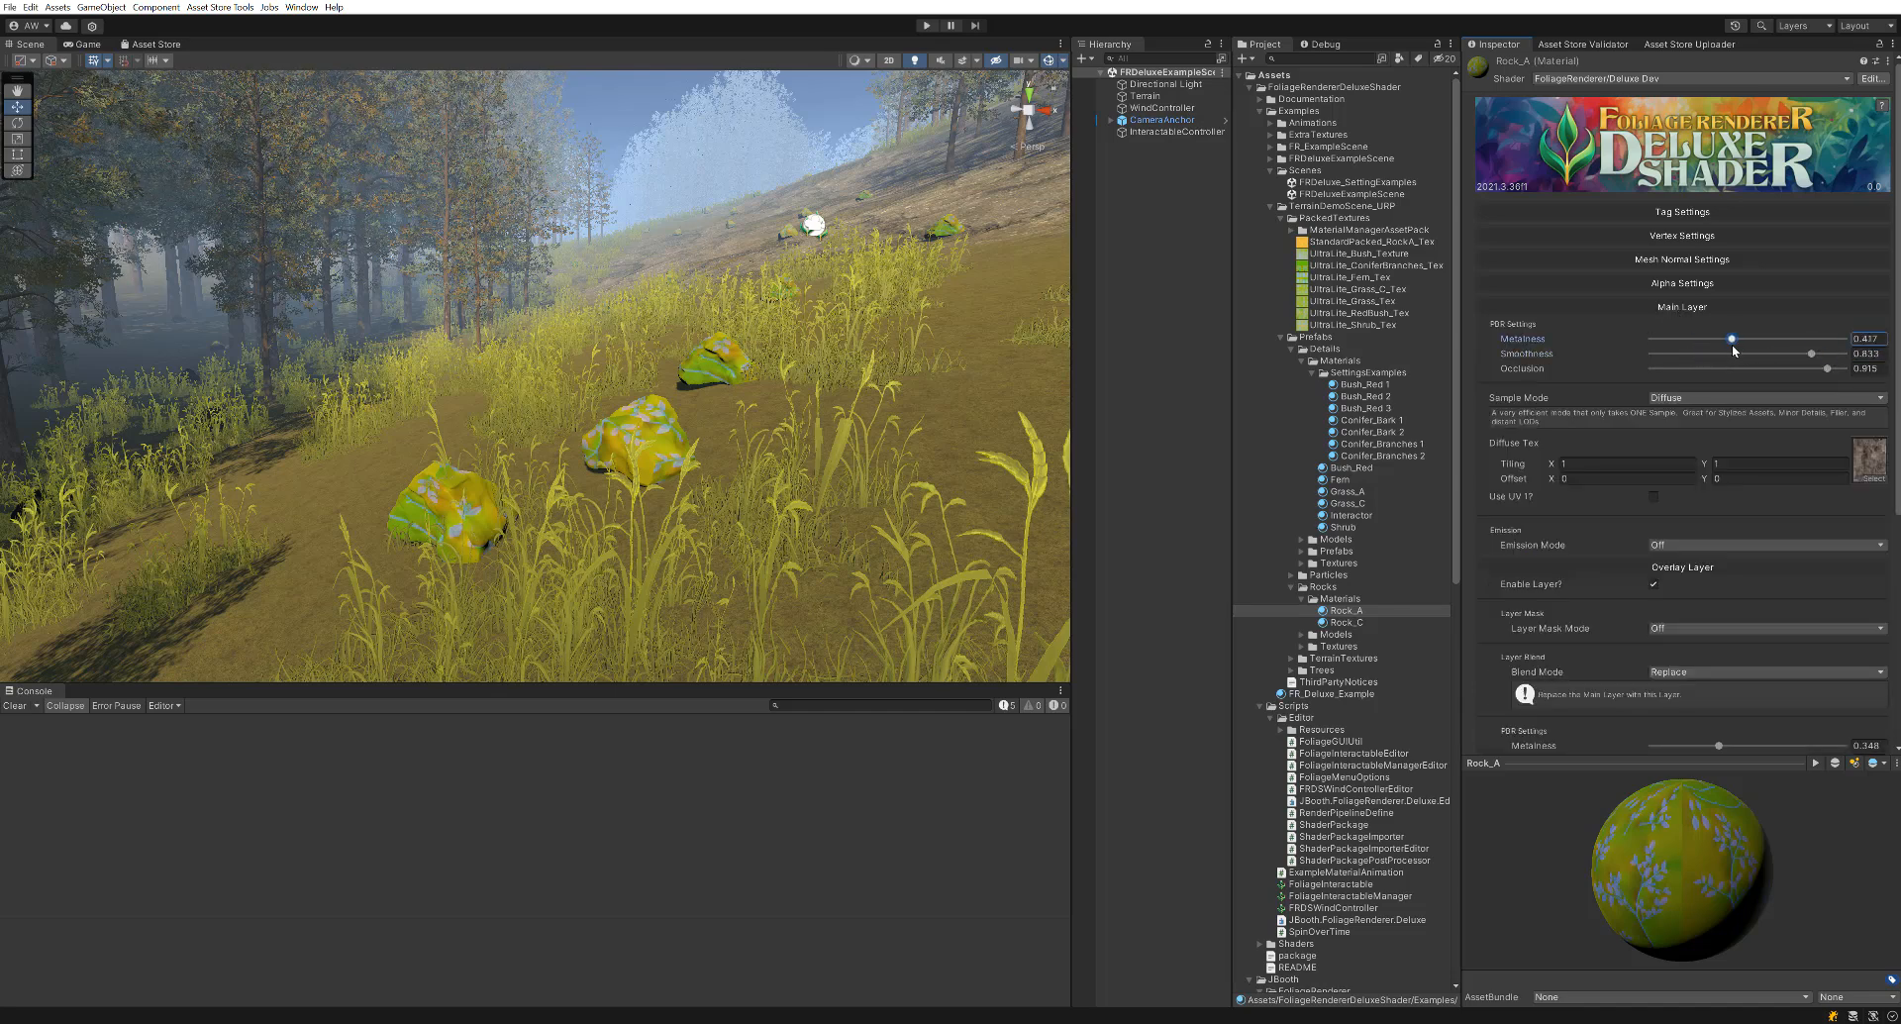
click(1689, 306)
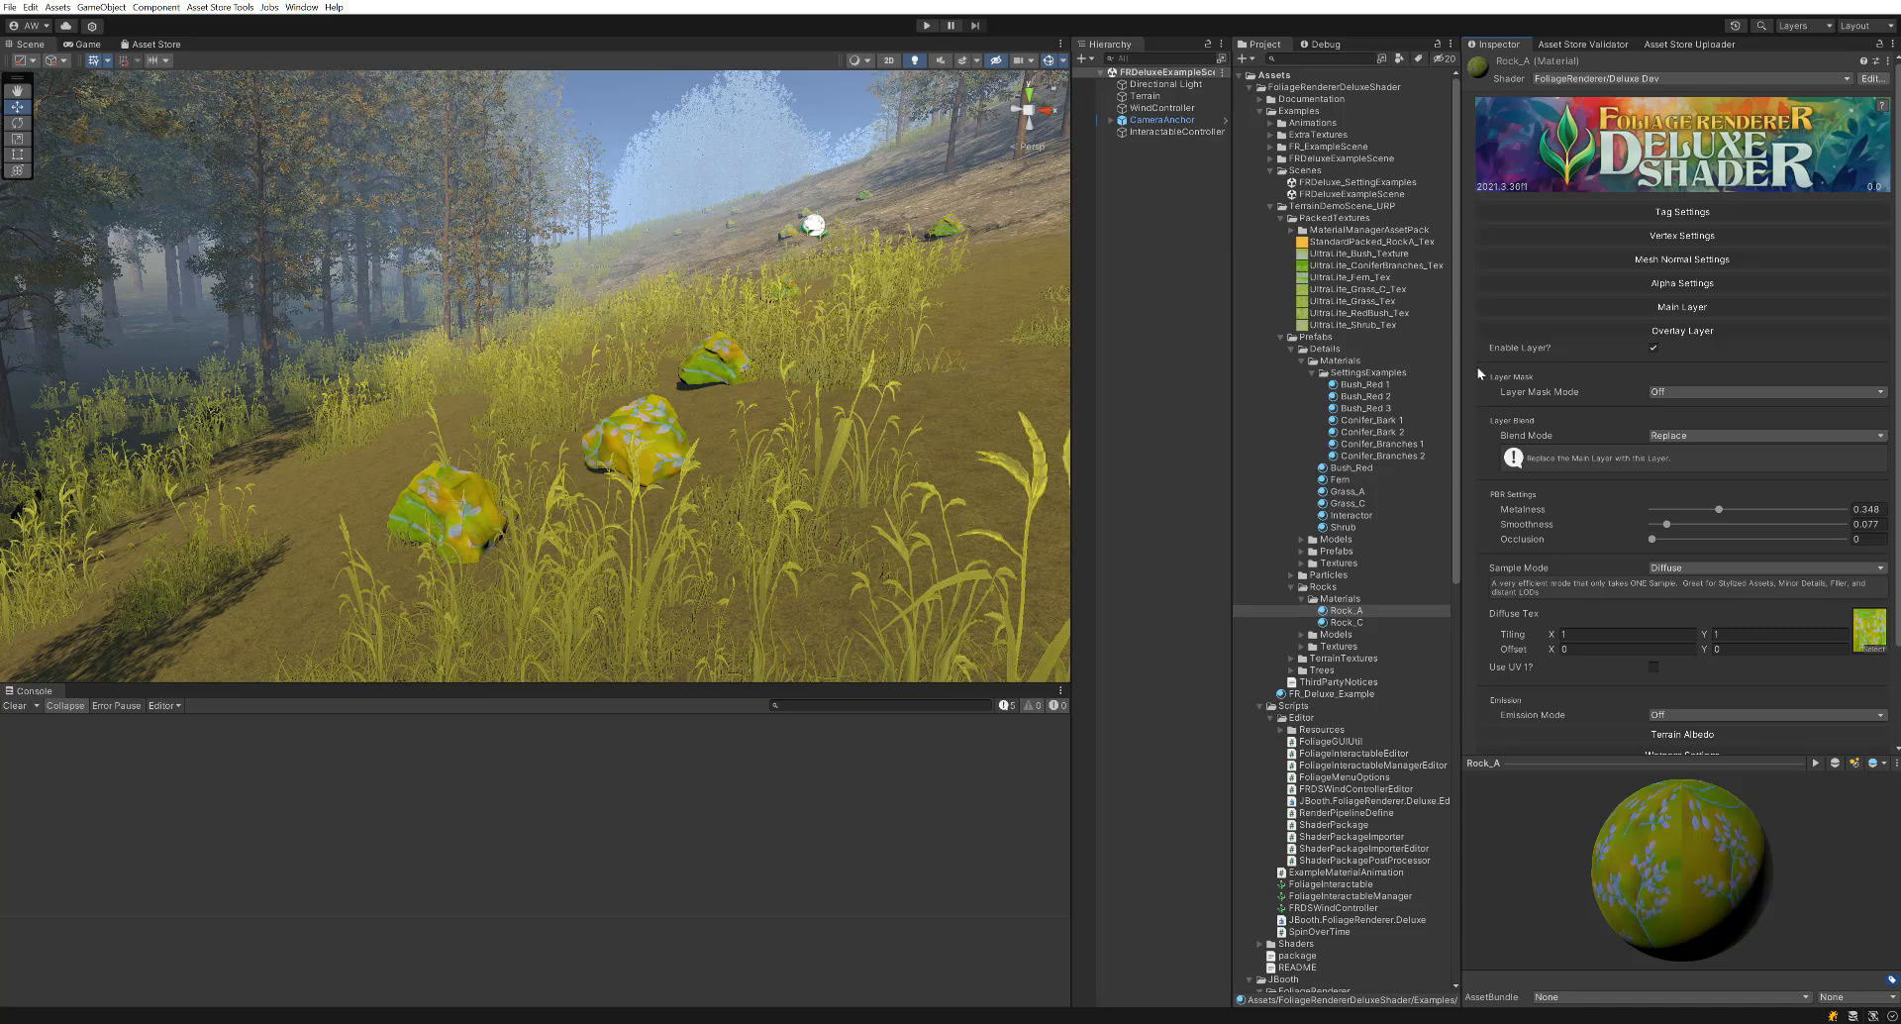
Check the overlay layer's blend mode options, keeping Replace, and set the overlay's metalness to about 0.258.
click(1707, 436)
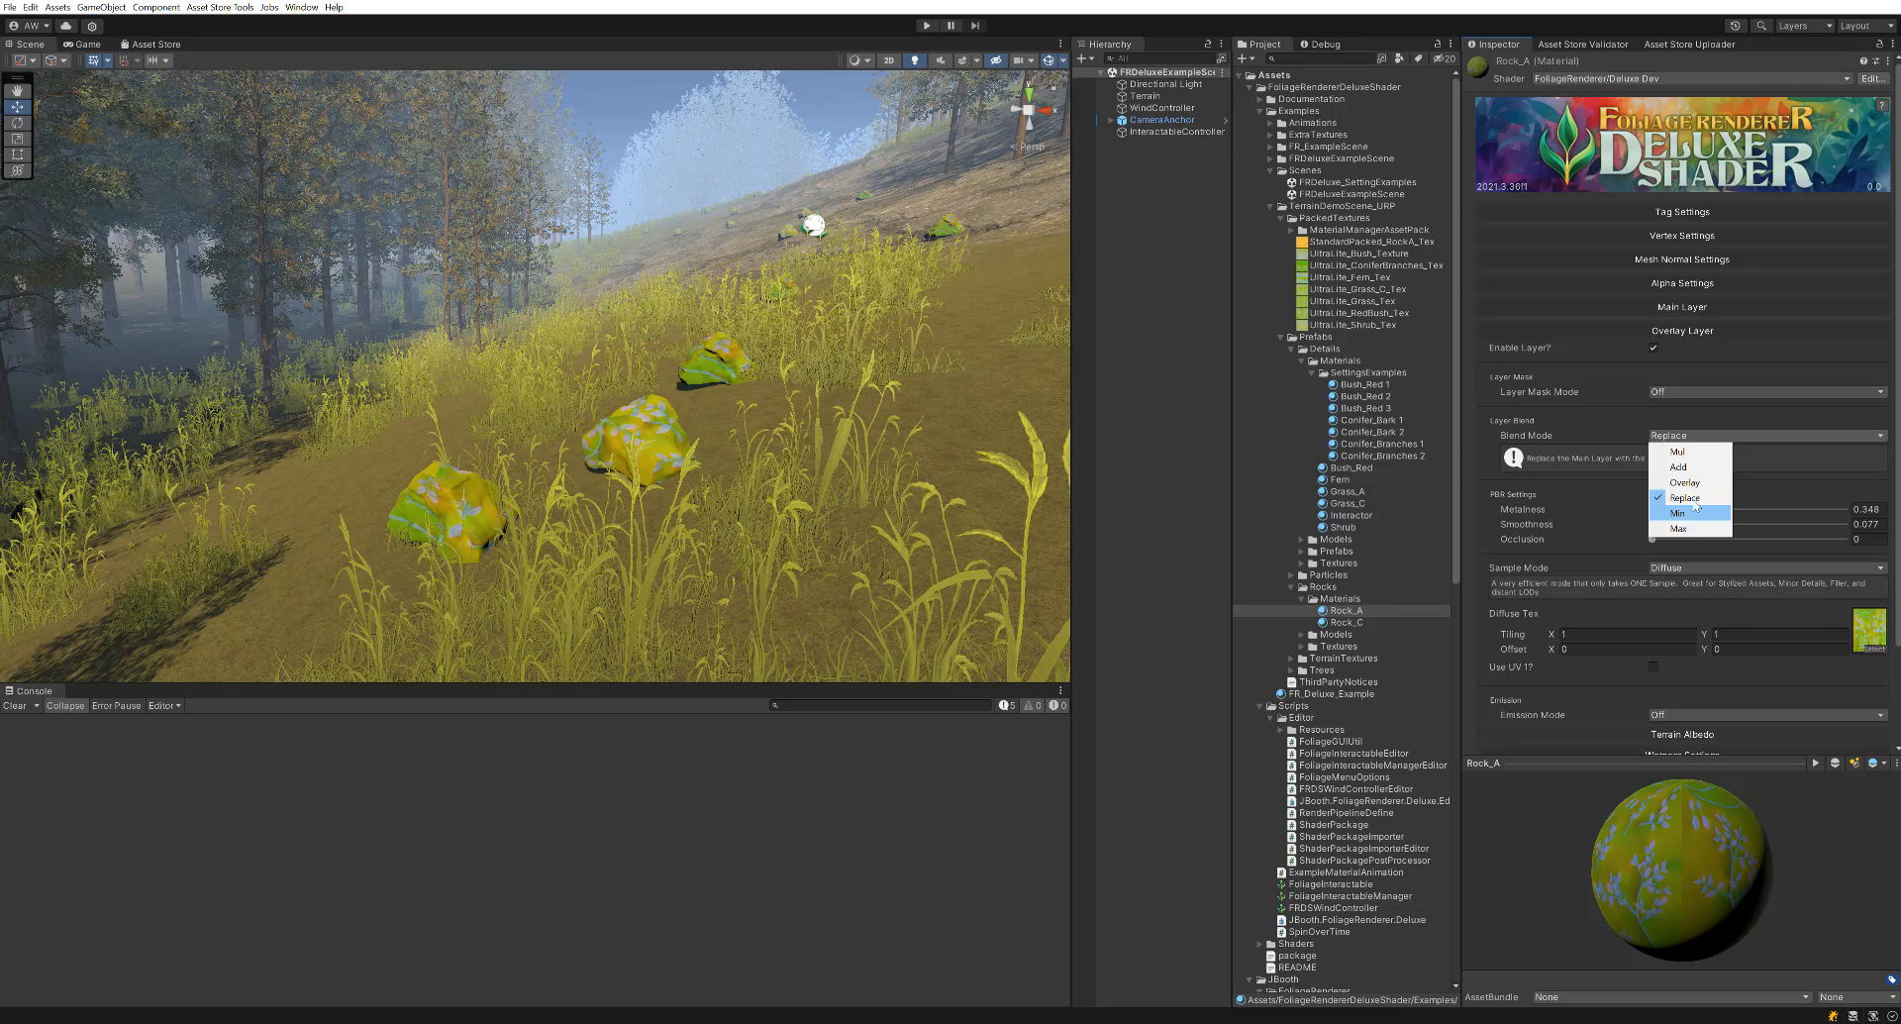
click(1546, 3)
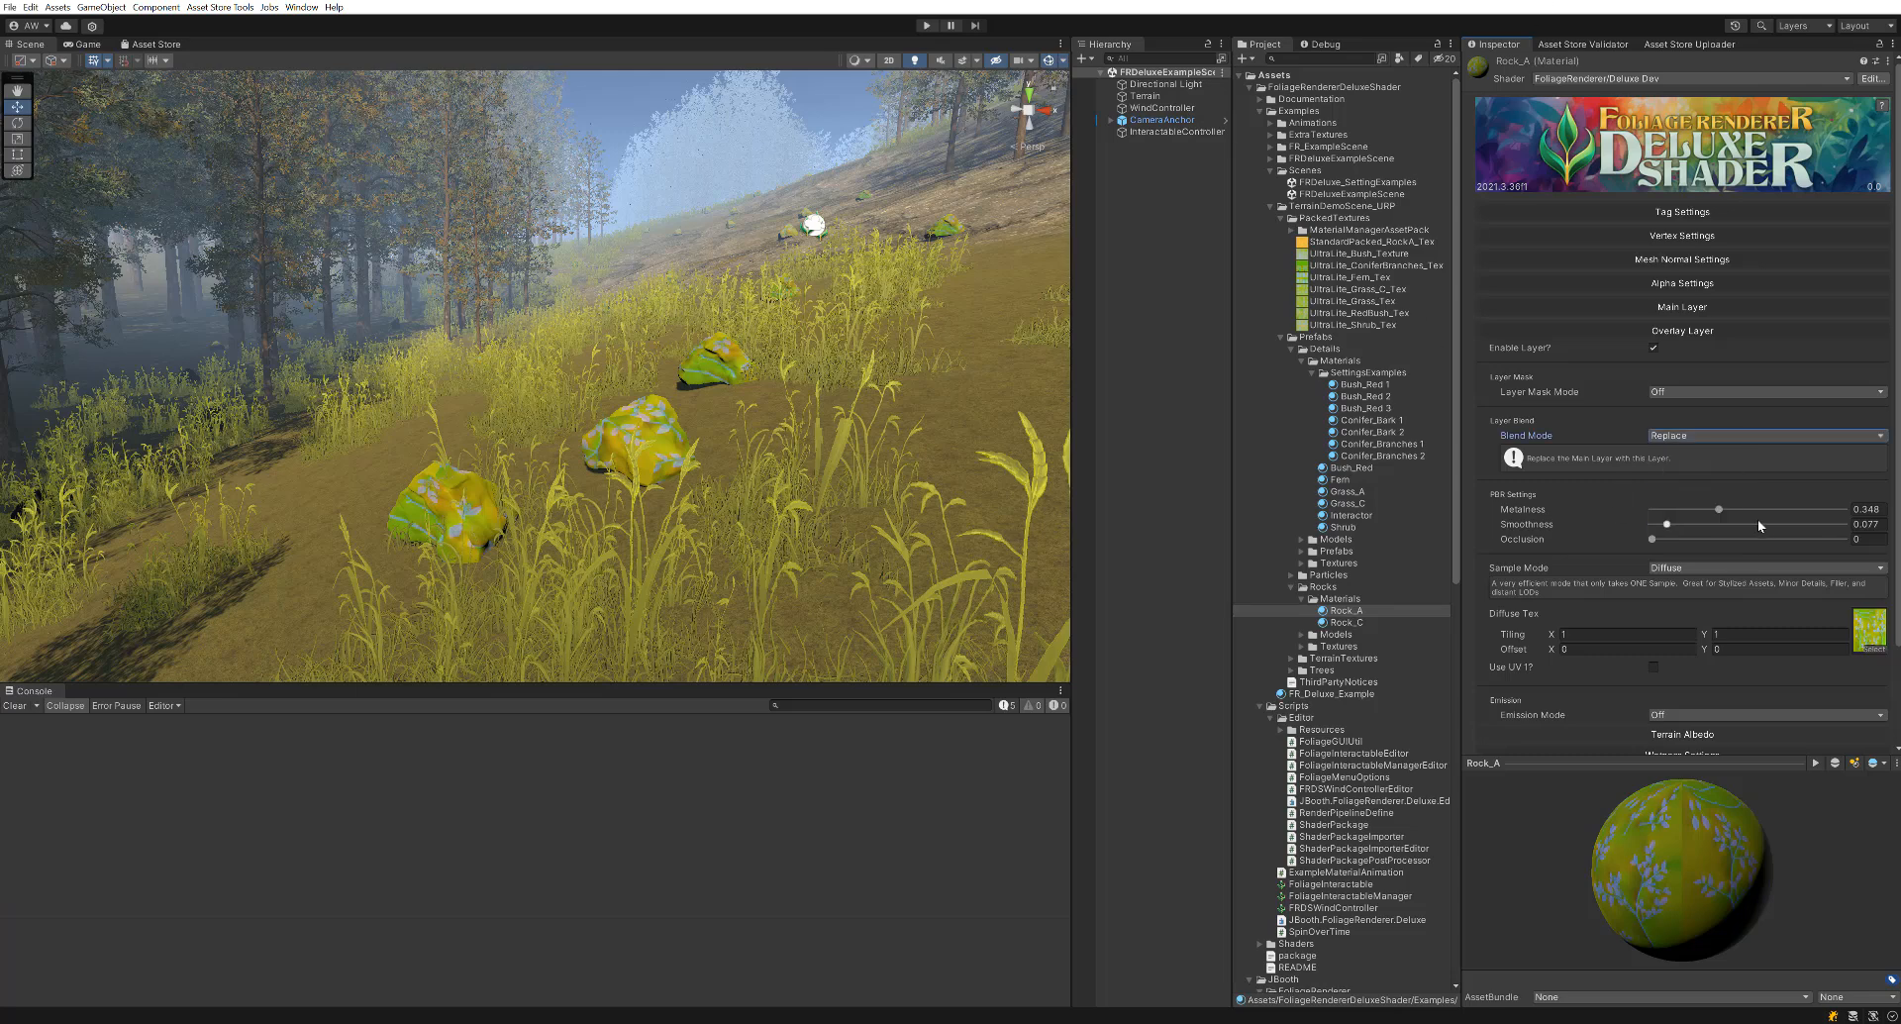
drag(1707, 507, 1701, 508)
scroll(1594, 544, down, 3)
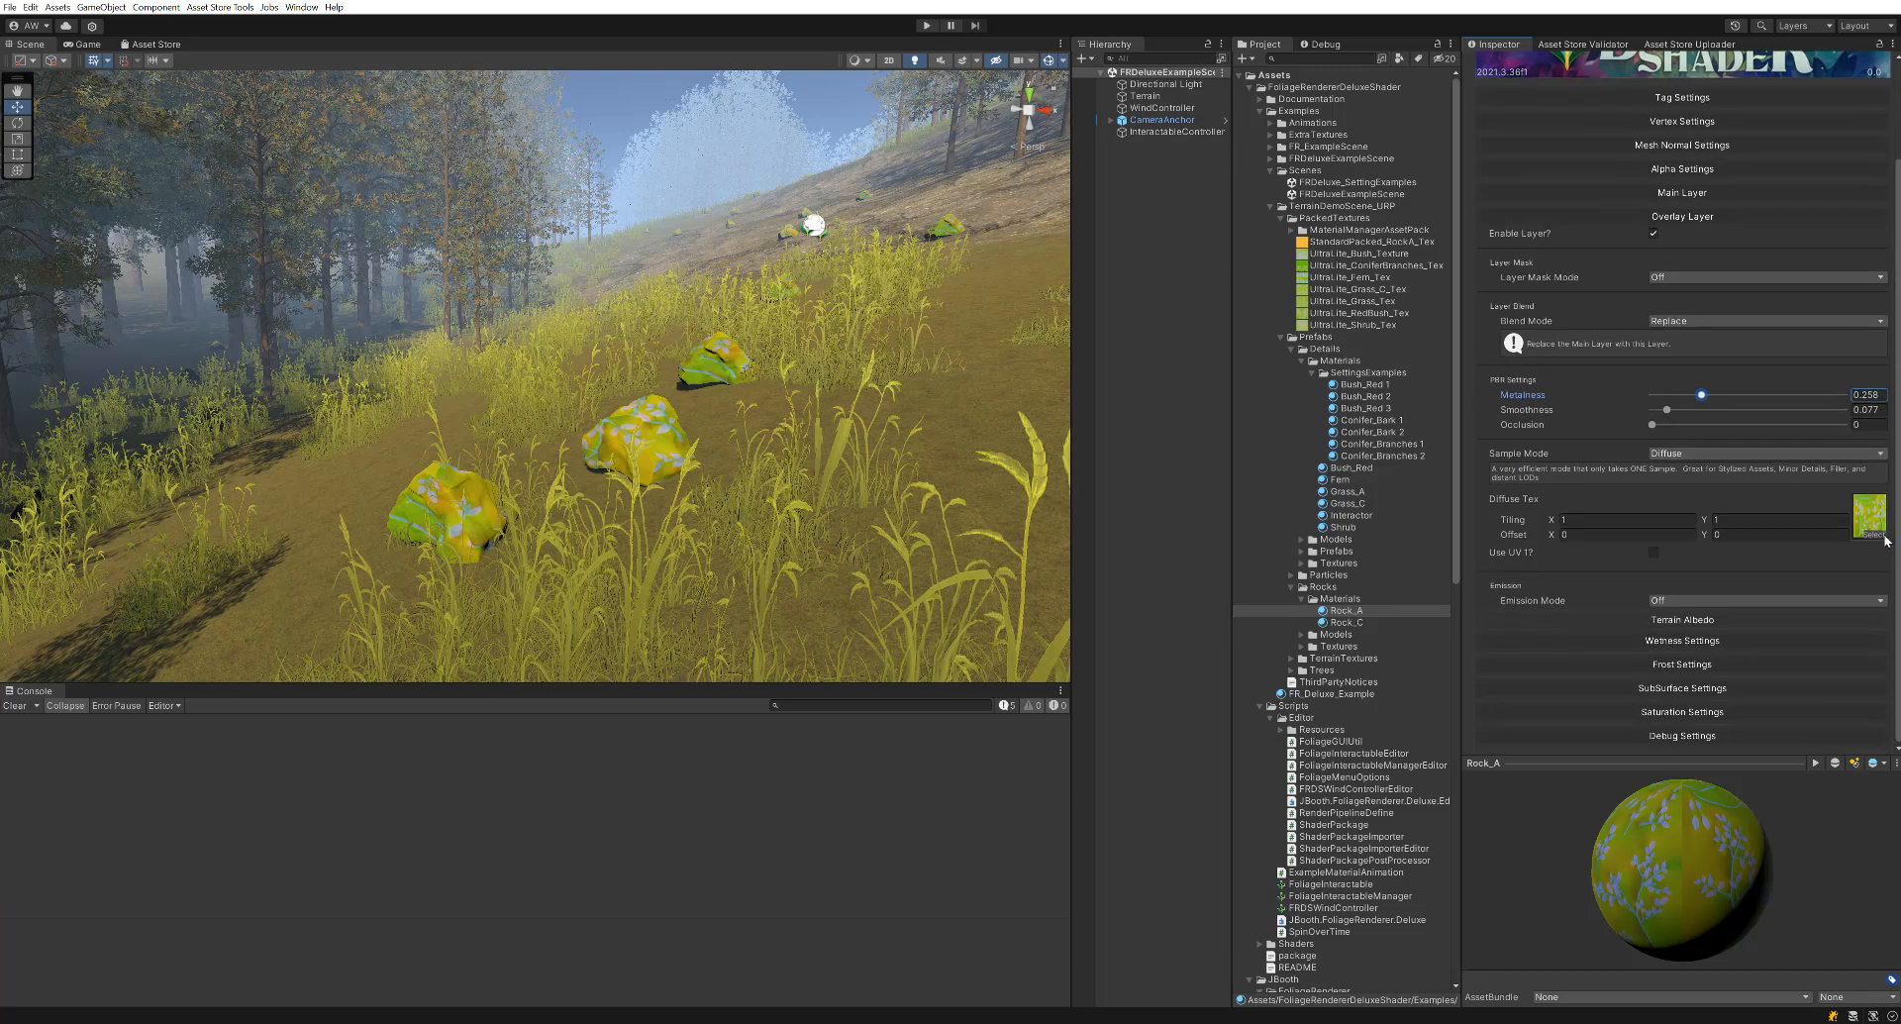
mouse_move(1687, 872)
mouse_down()
mouse_move(1743, 900)
mouse_move(1673, 881)
mouse_up()
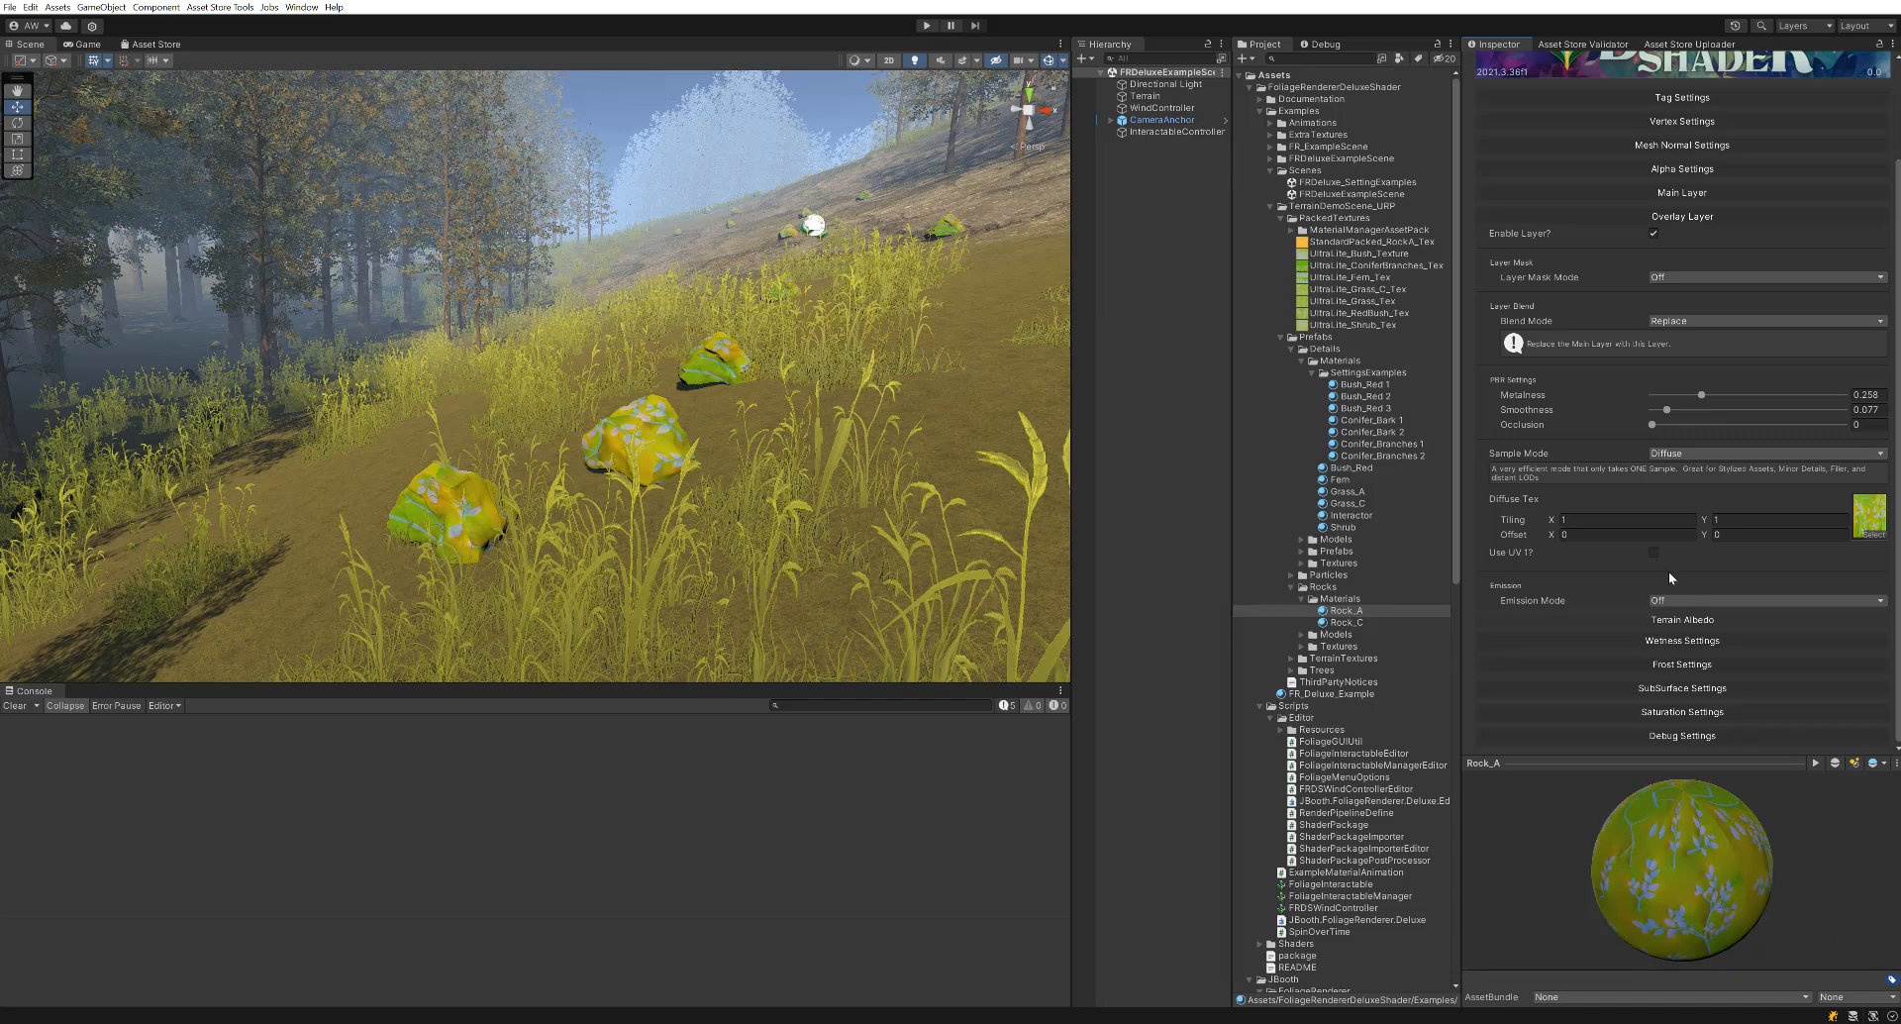
Set the overlay's layer mask mode to WorldNormal, with mask scale 1.83, mask pow 3.85 and mask boost 0.44.
click(1685, 279)
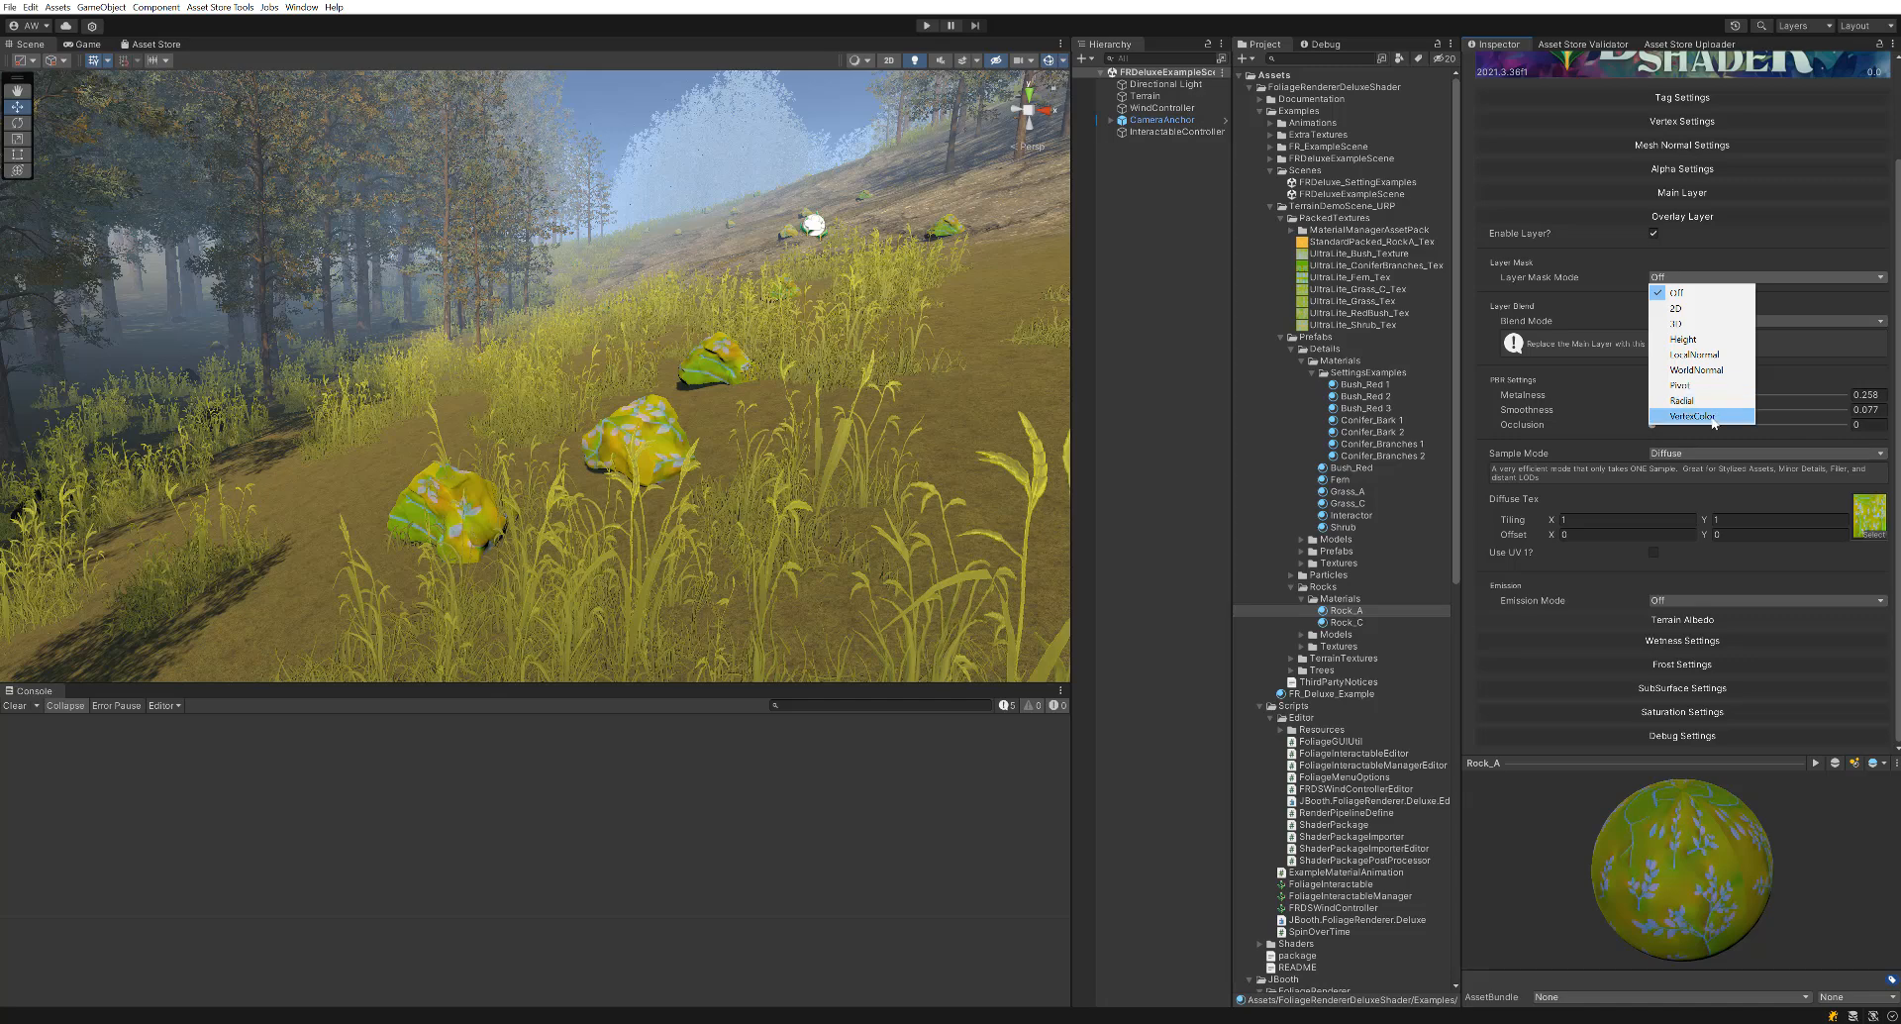
click(1703, 372)
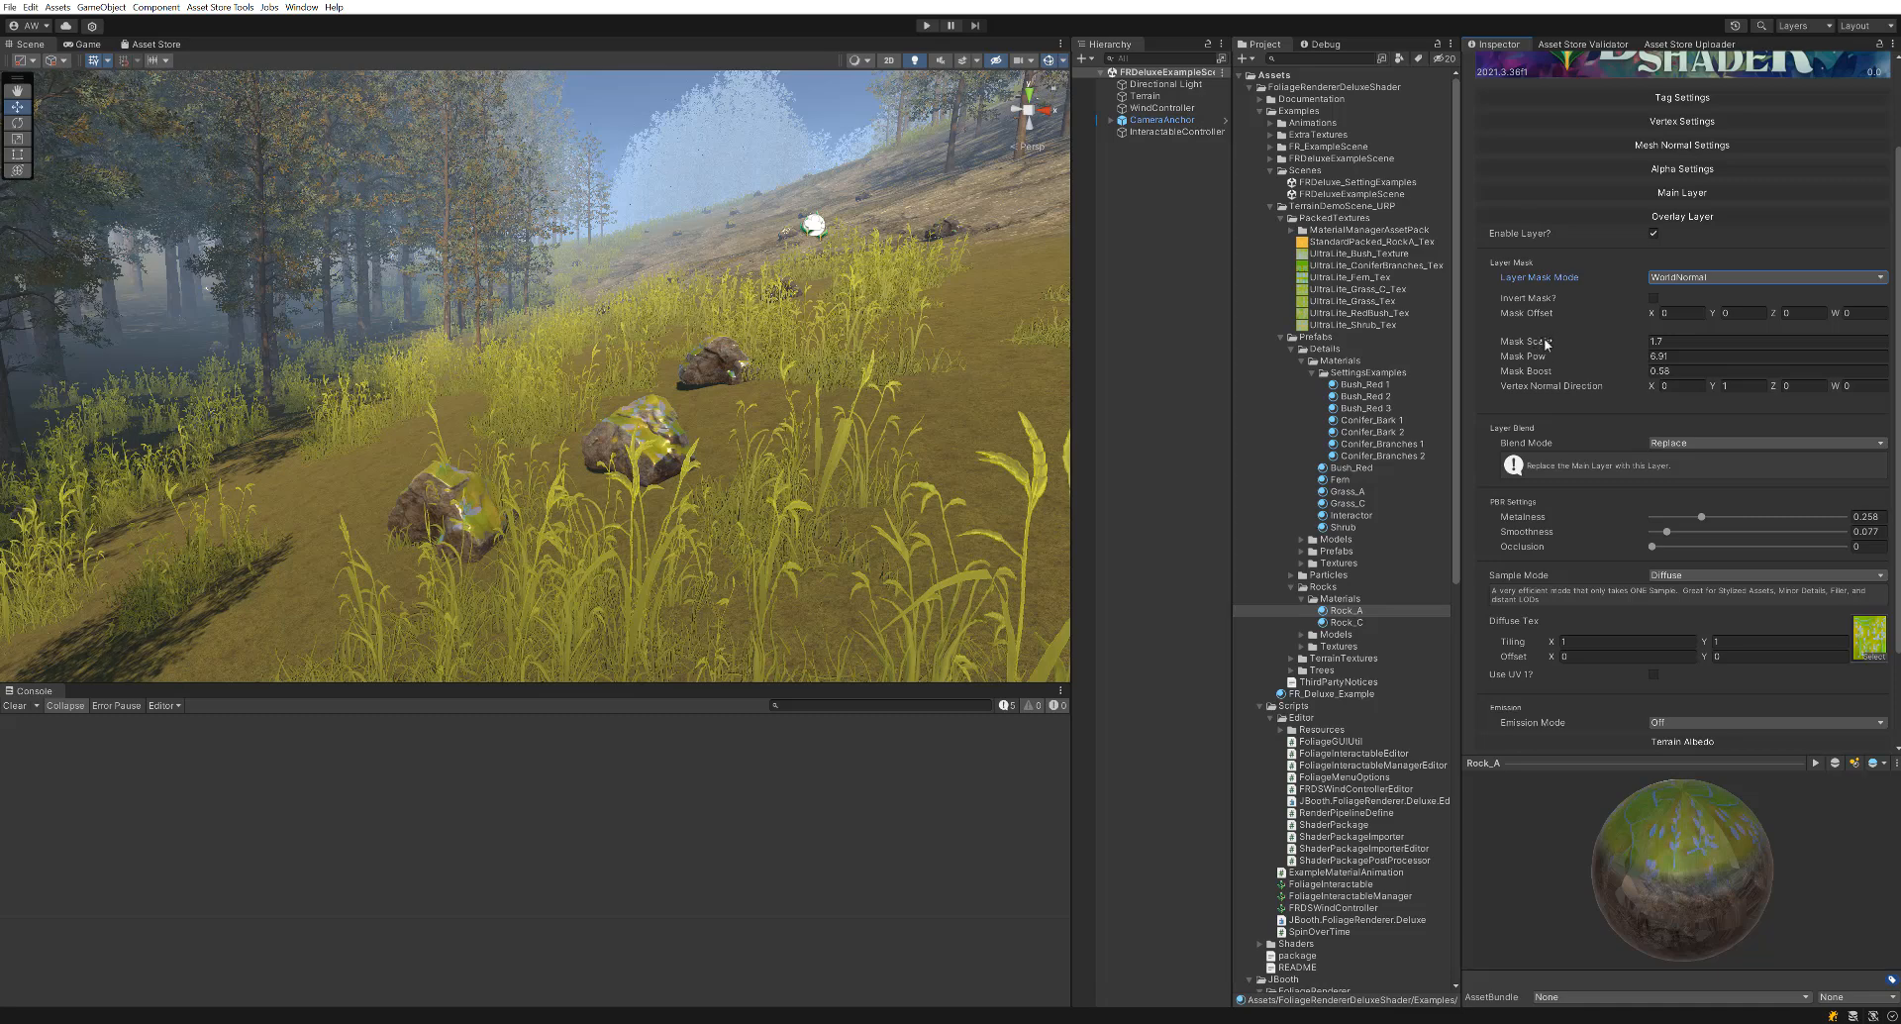
mouse_move(1549, 345)
mouse_down()
mouse_move(1533, 347)
mouse_move(1555, 350)
mouse_up()
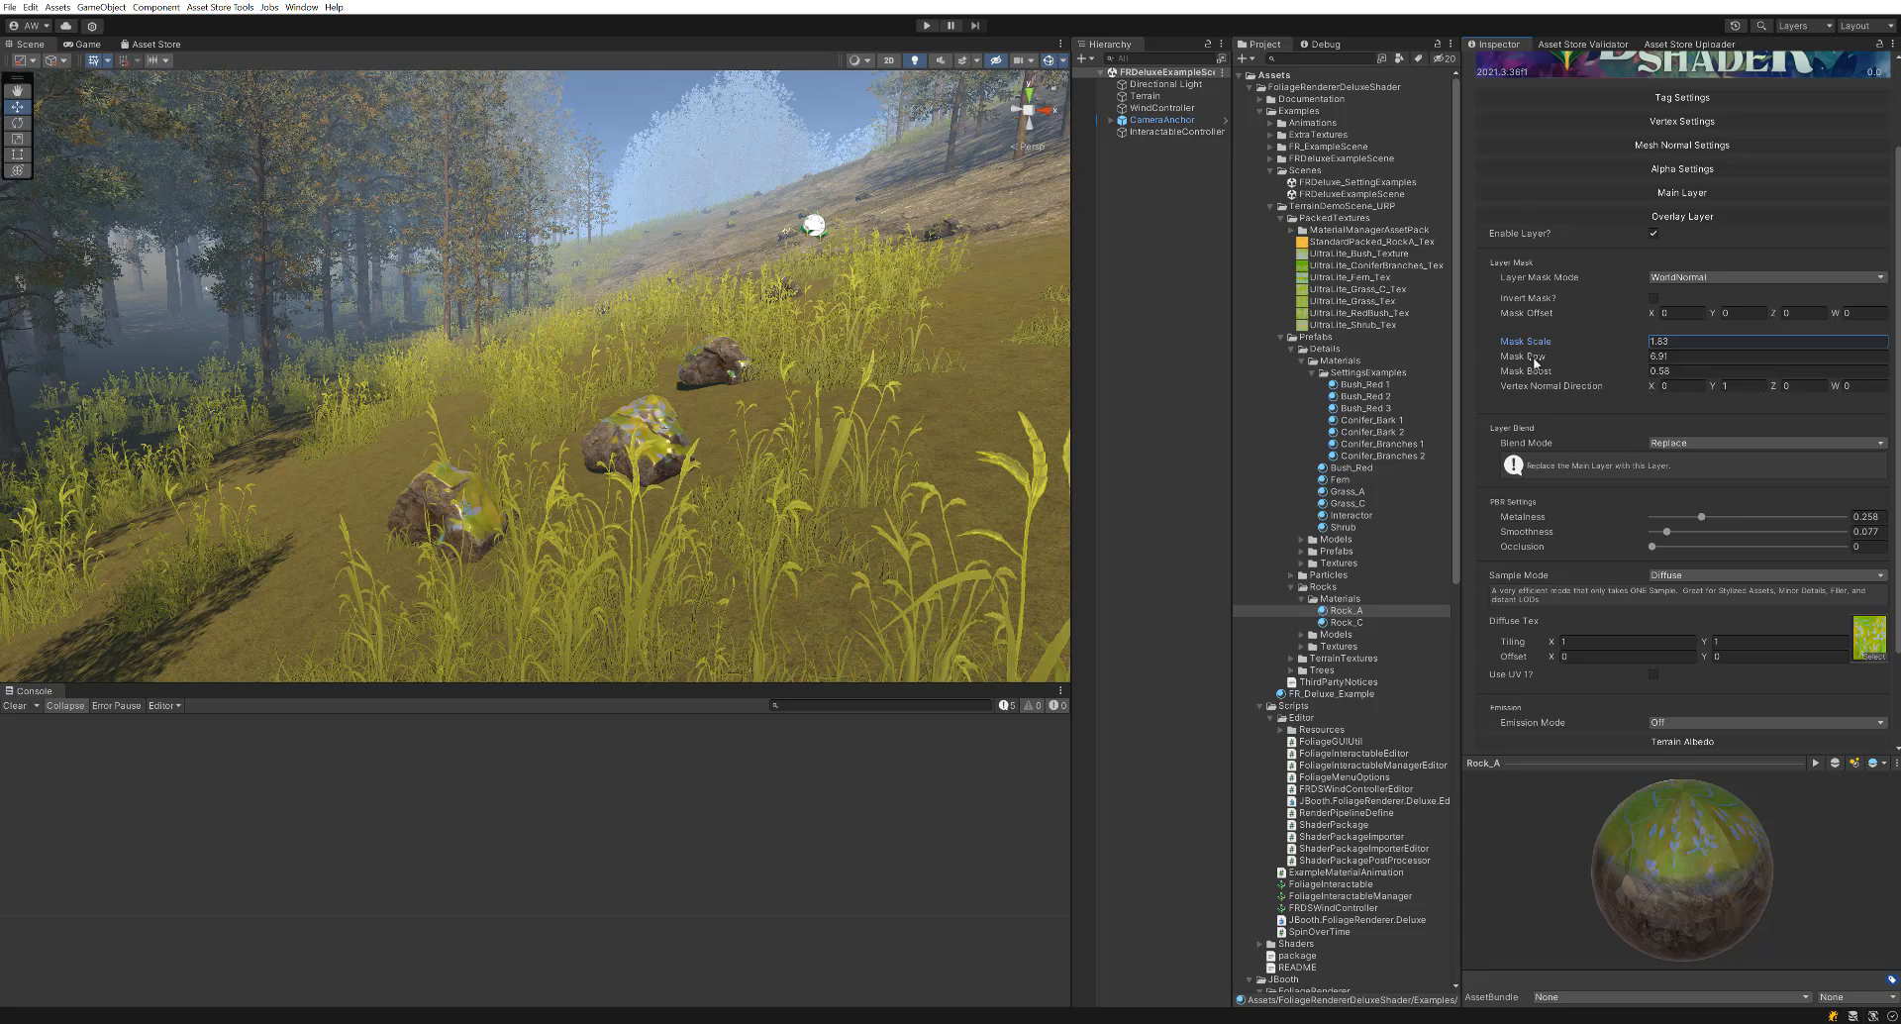
click(1541, 359)
drag(1592, 356, 1490, 368)
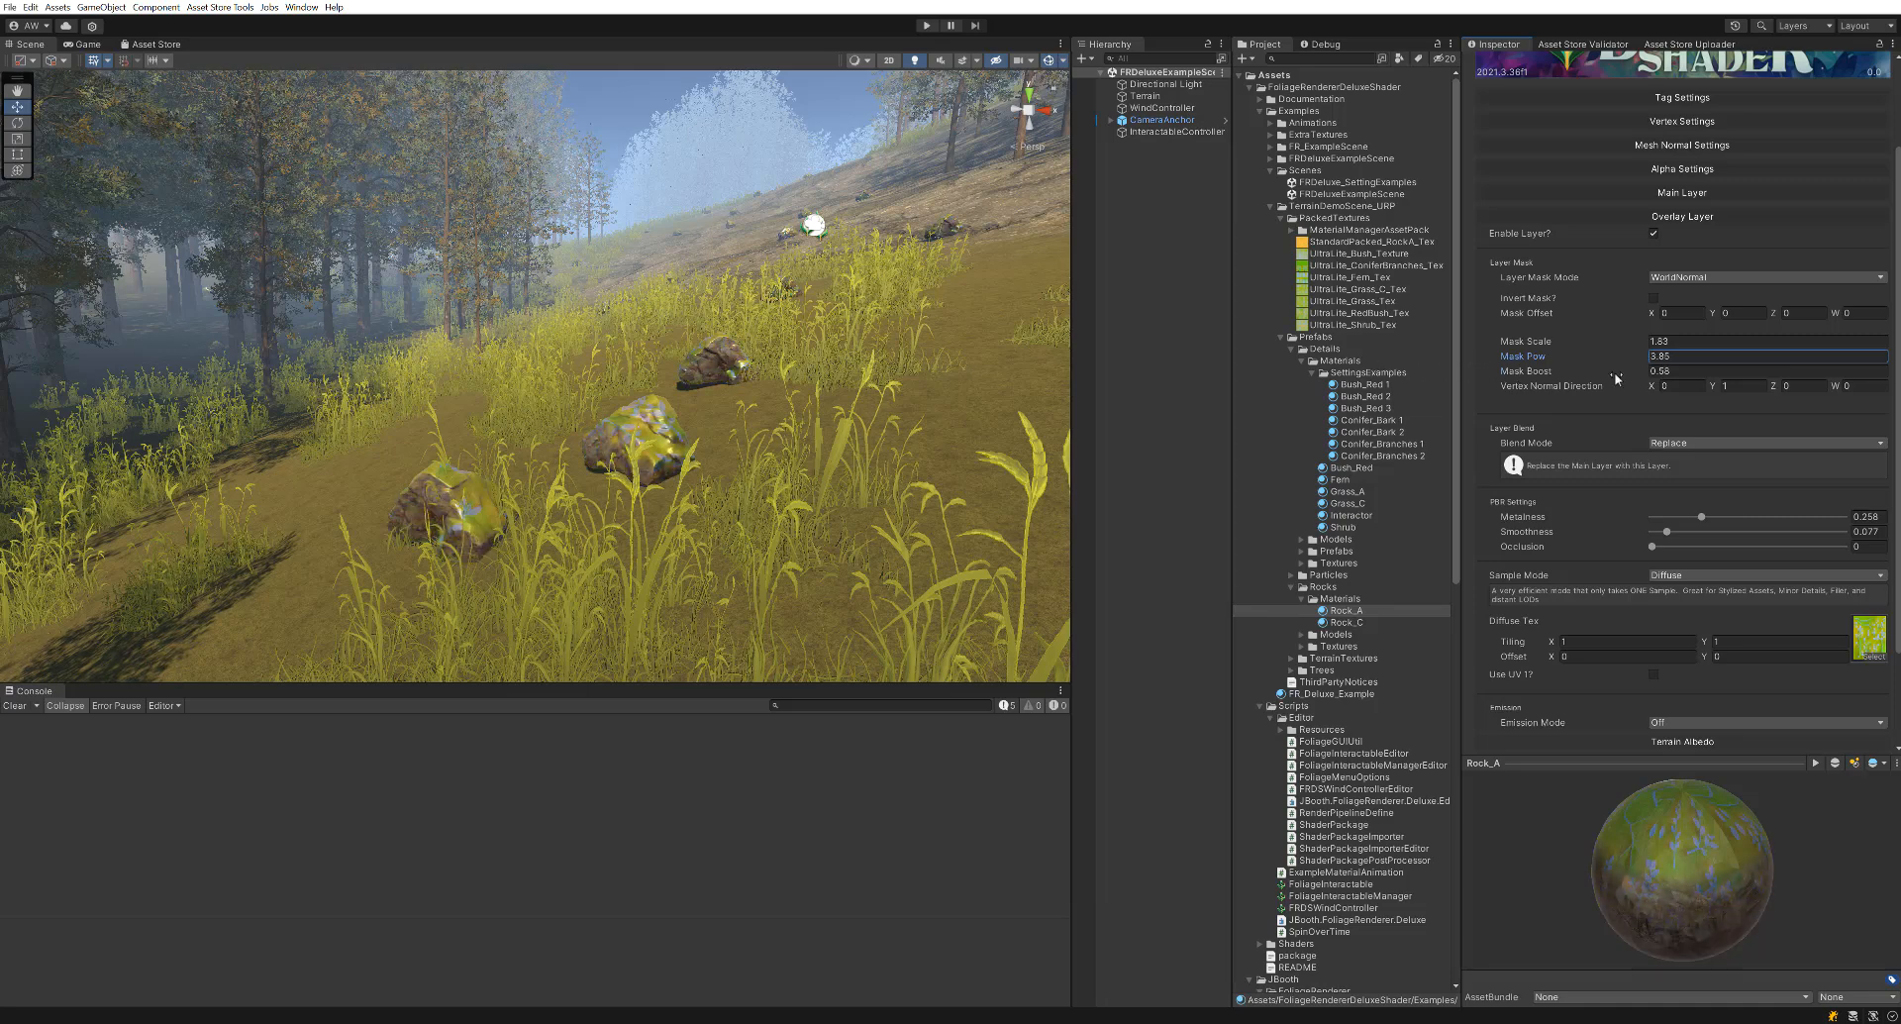
drag(1623, 371, 1798, 380)
Try a different Z vertex normal direction and an inverted mask, restoring Z to 0 and turning Invert Mask off.
text(0)
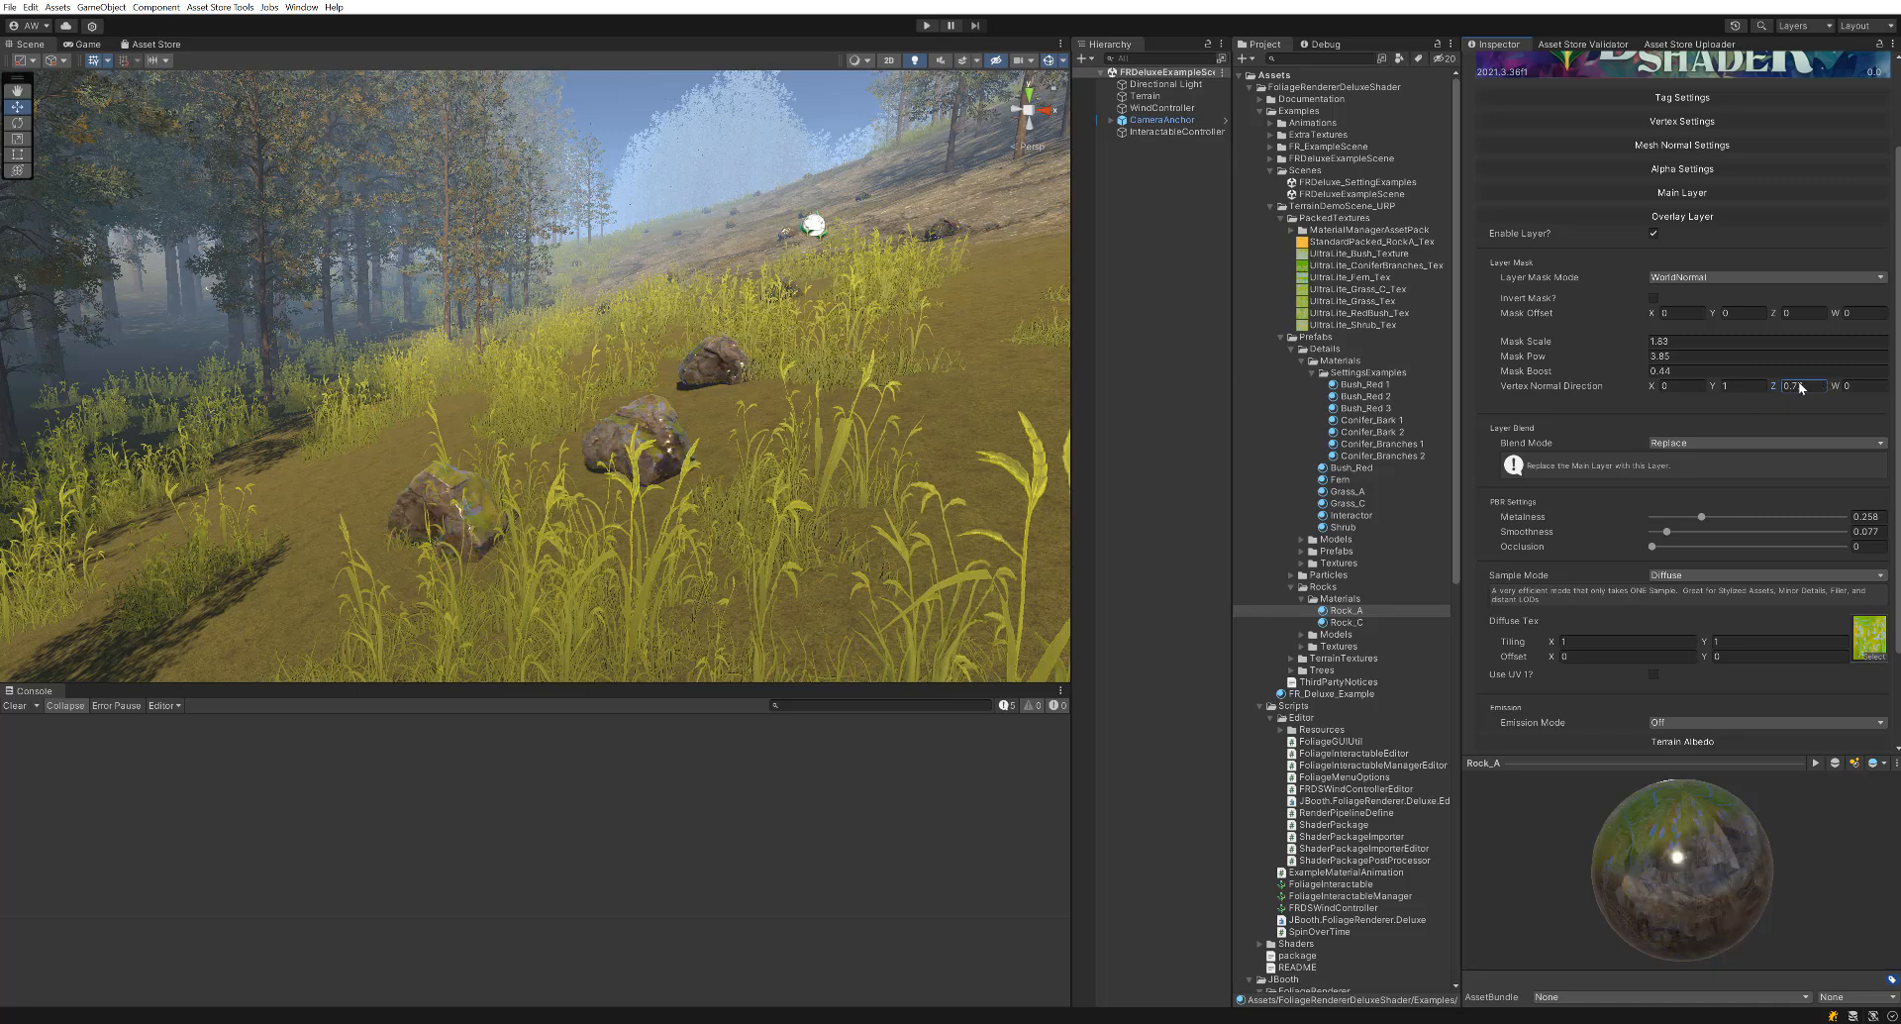
text(0)
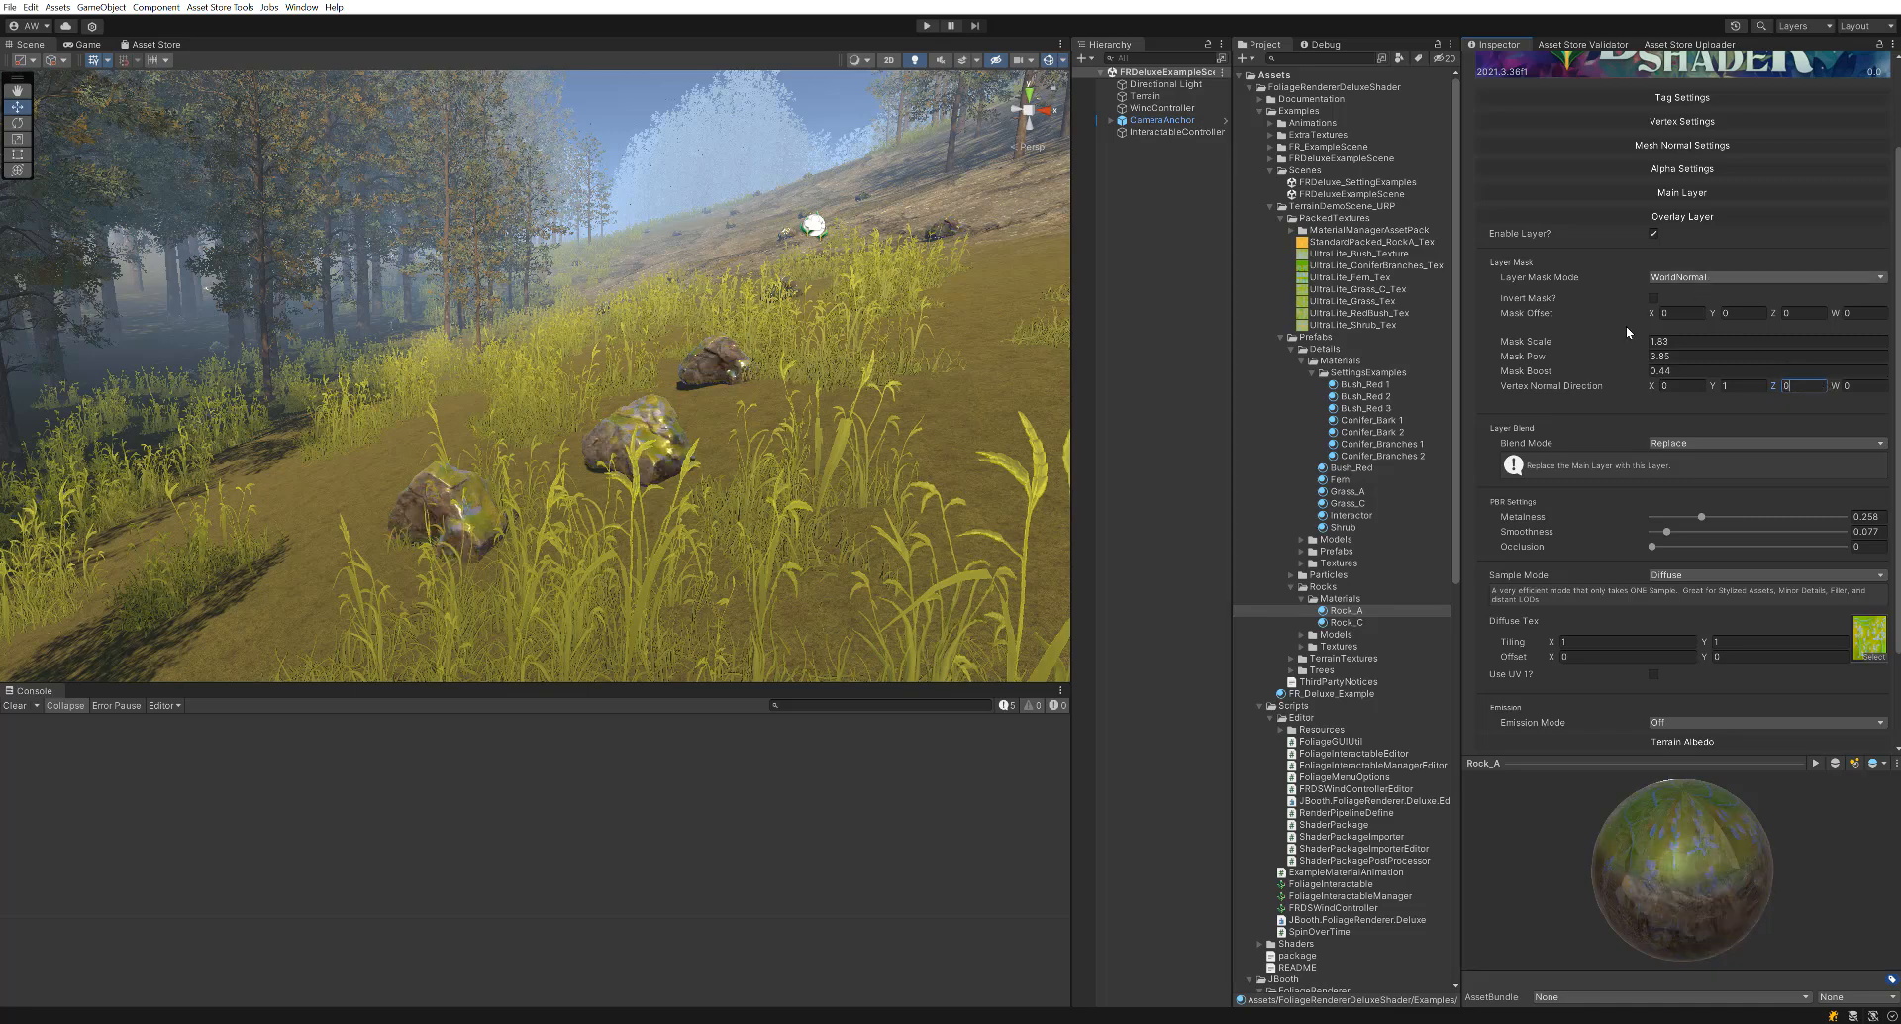
click(1653, 298)
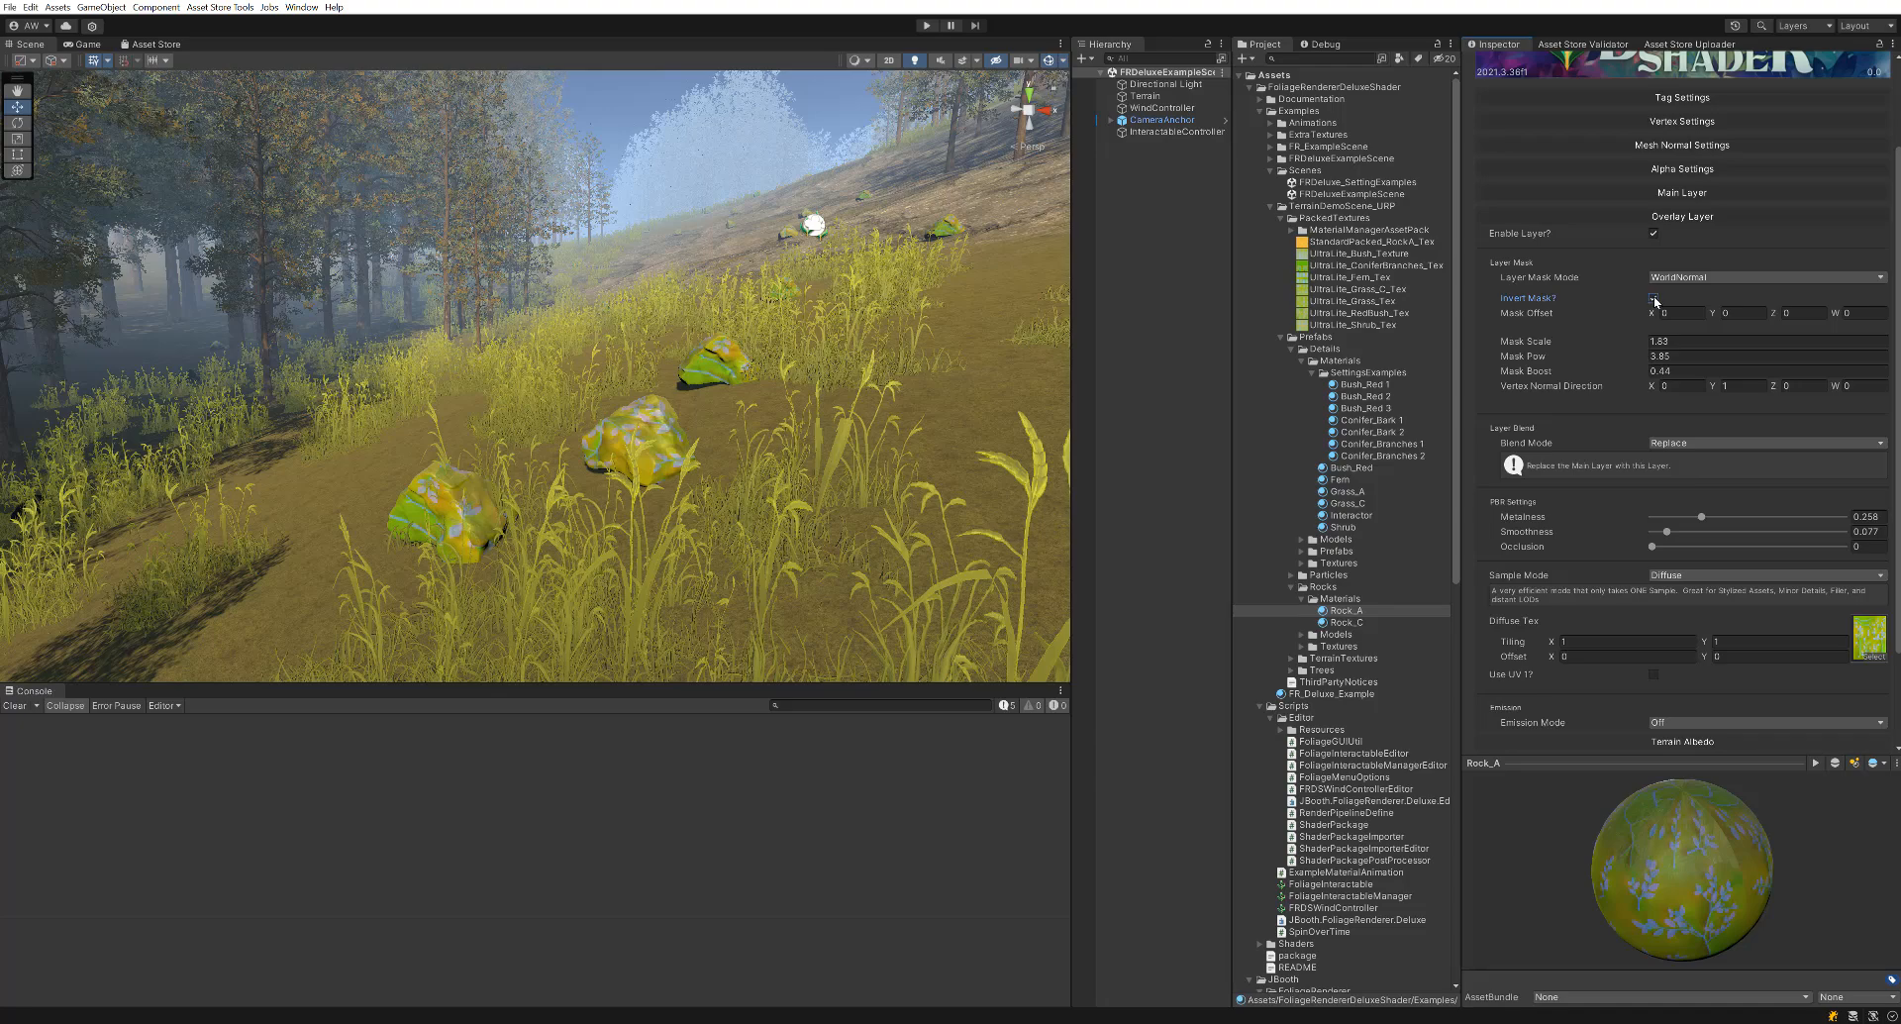
click(1653, 298)
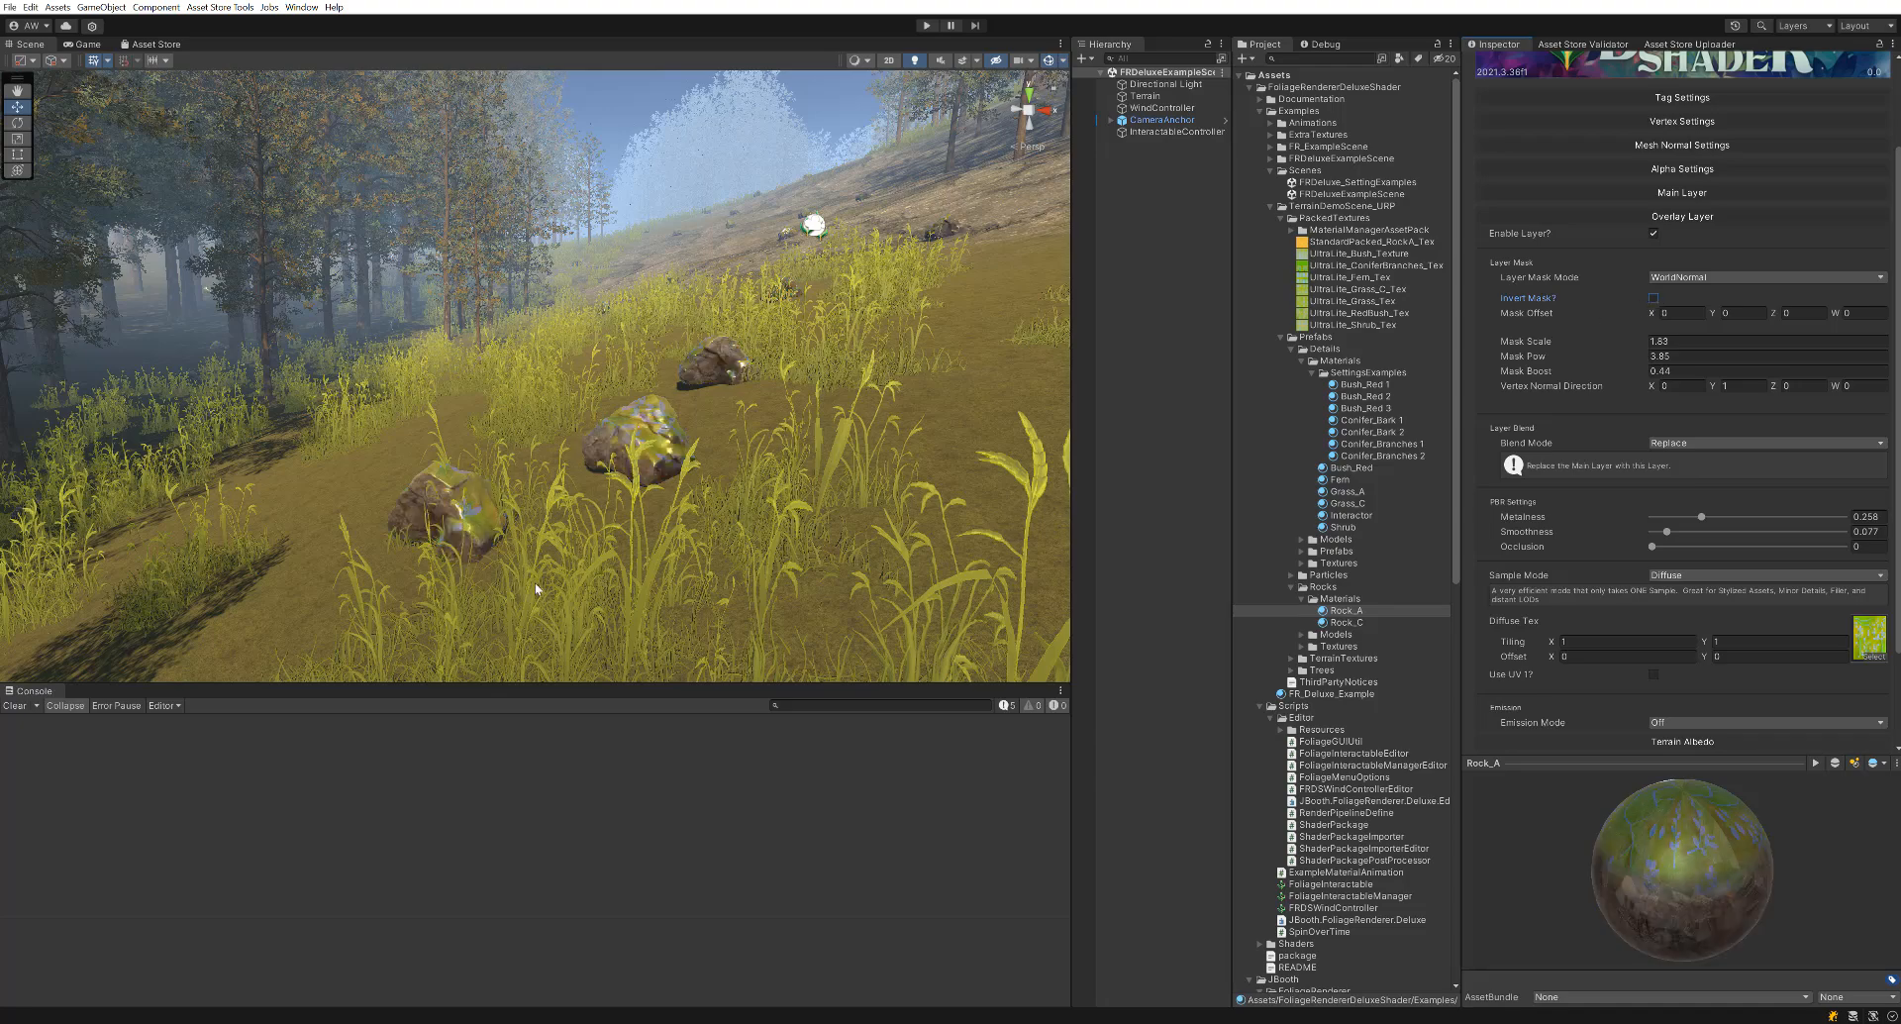
Set the overlay's mask pow to about 12.22 and reduce its metalness and smoothness to 0.
mouse_move(792, 435)
middle_down()
mouse_move(768, 429)
mouse_move(784, 436)
middle_up()
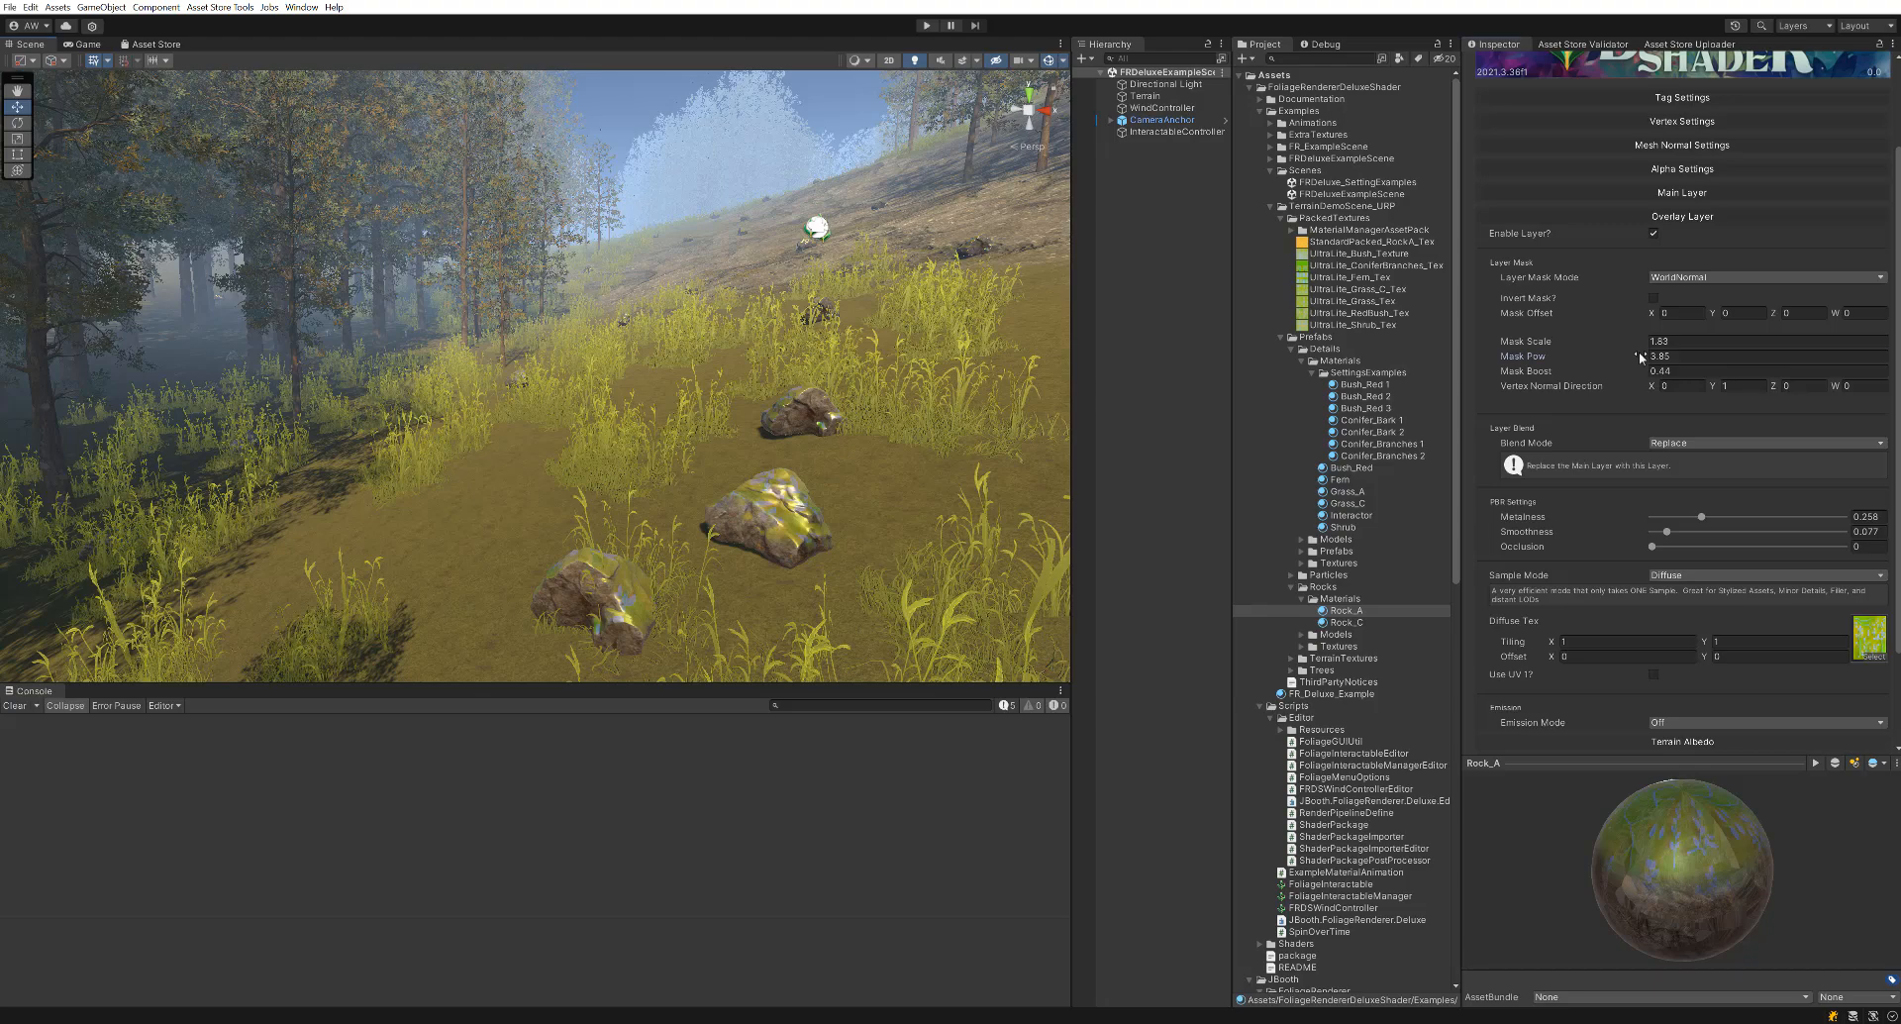
drag(1638, 353, 1895, 332)
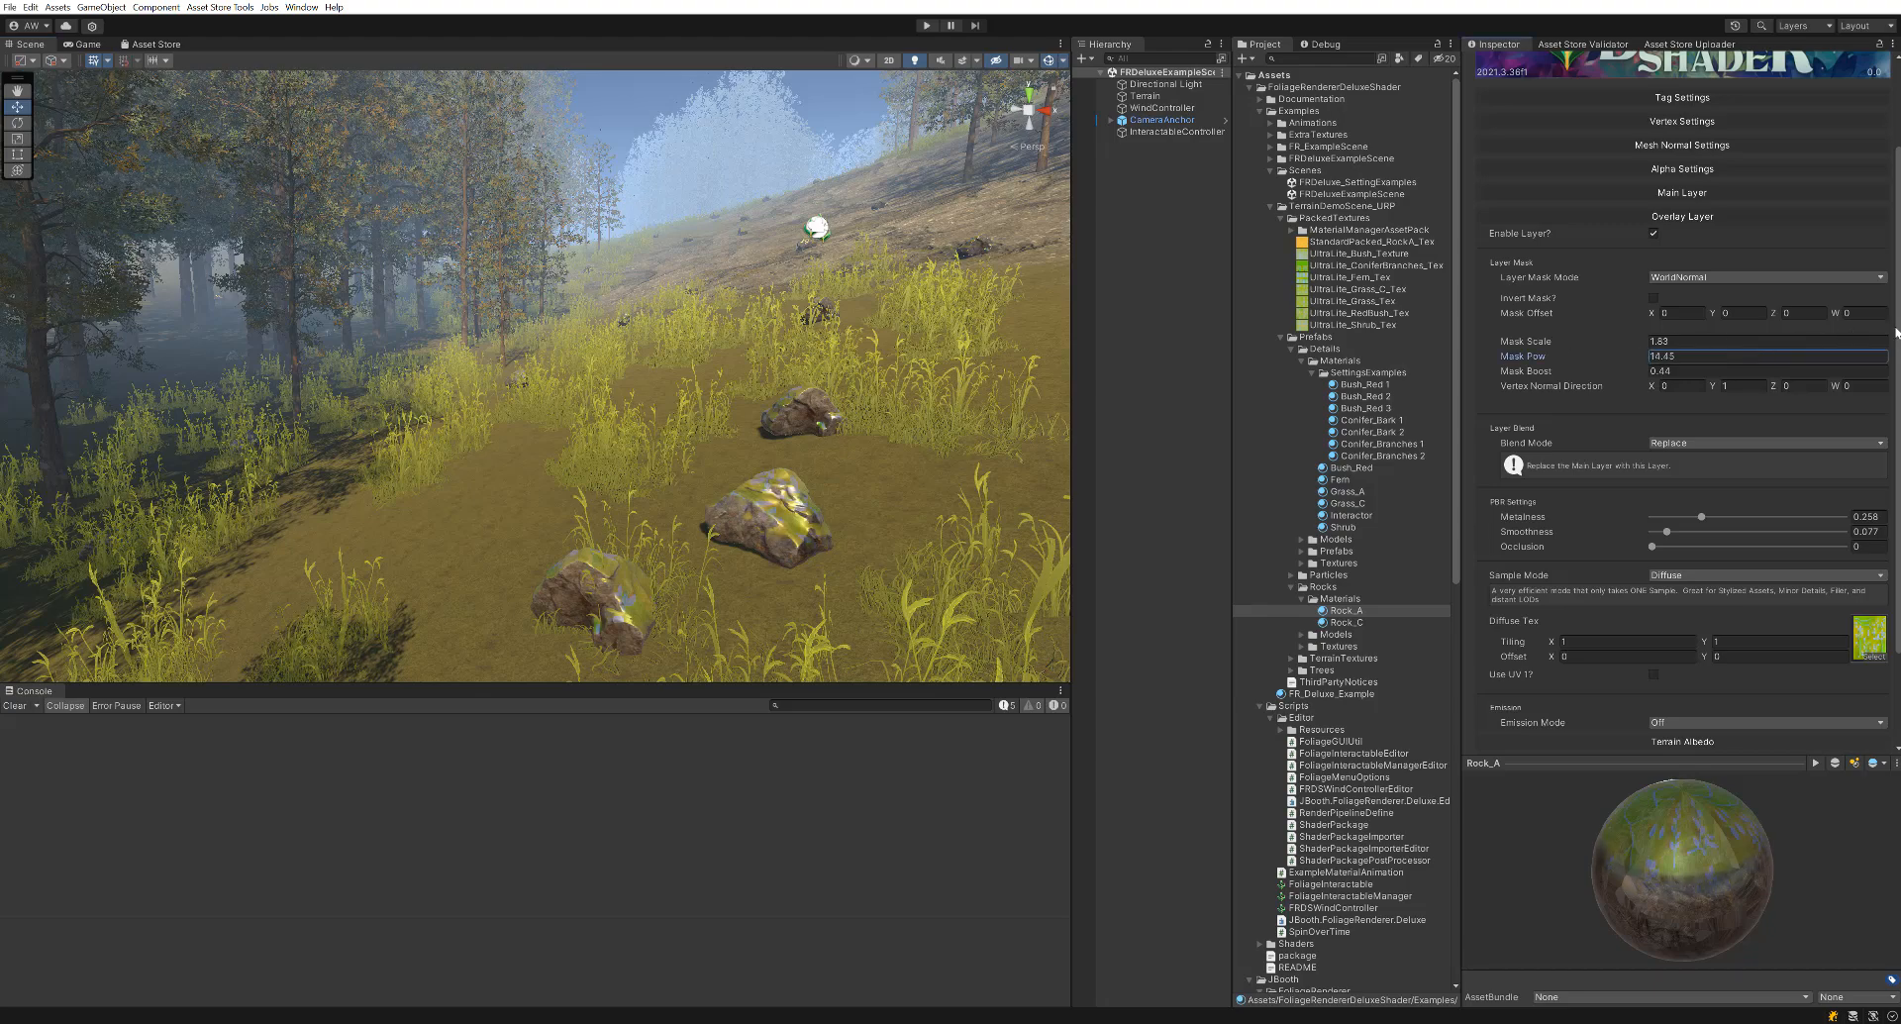
middle_drag(924, 608, 897, 590)
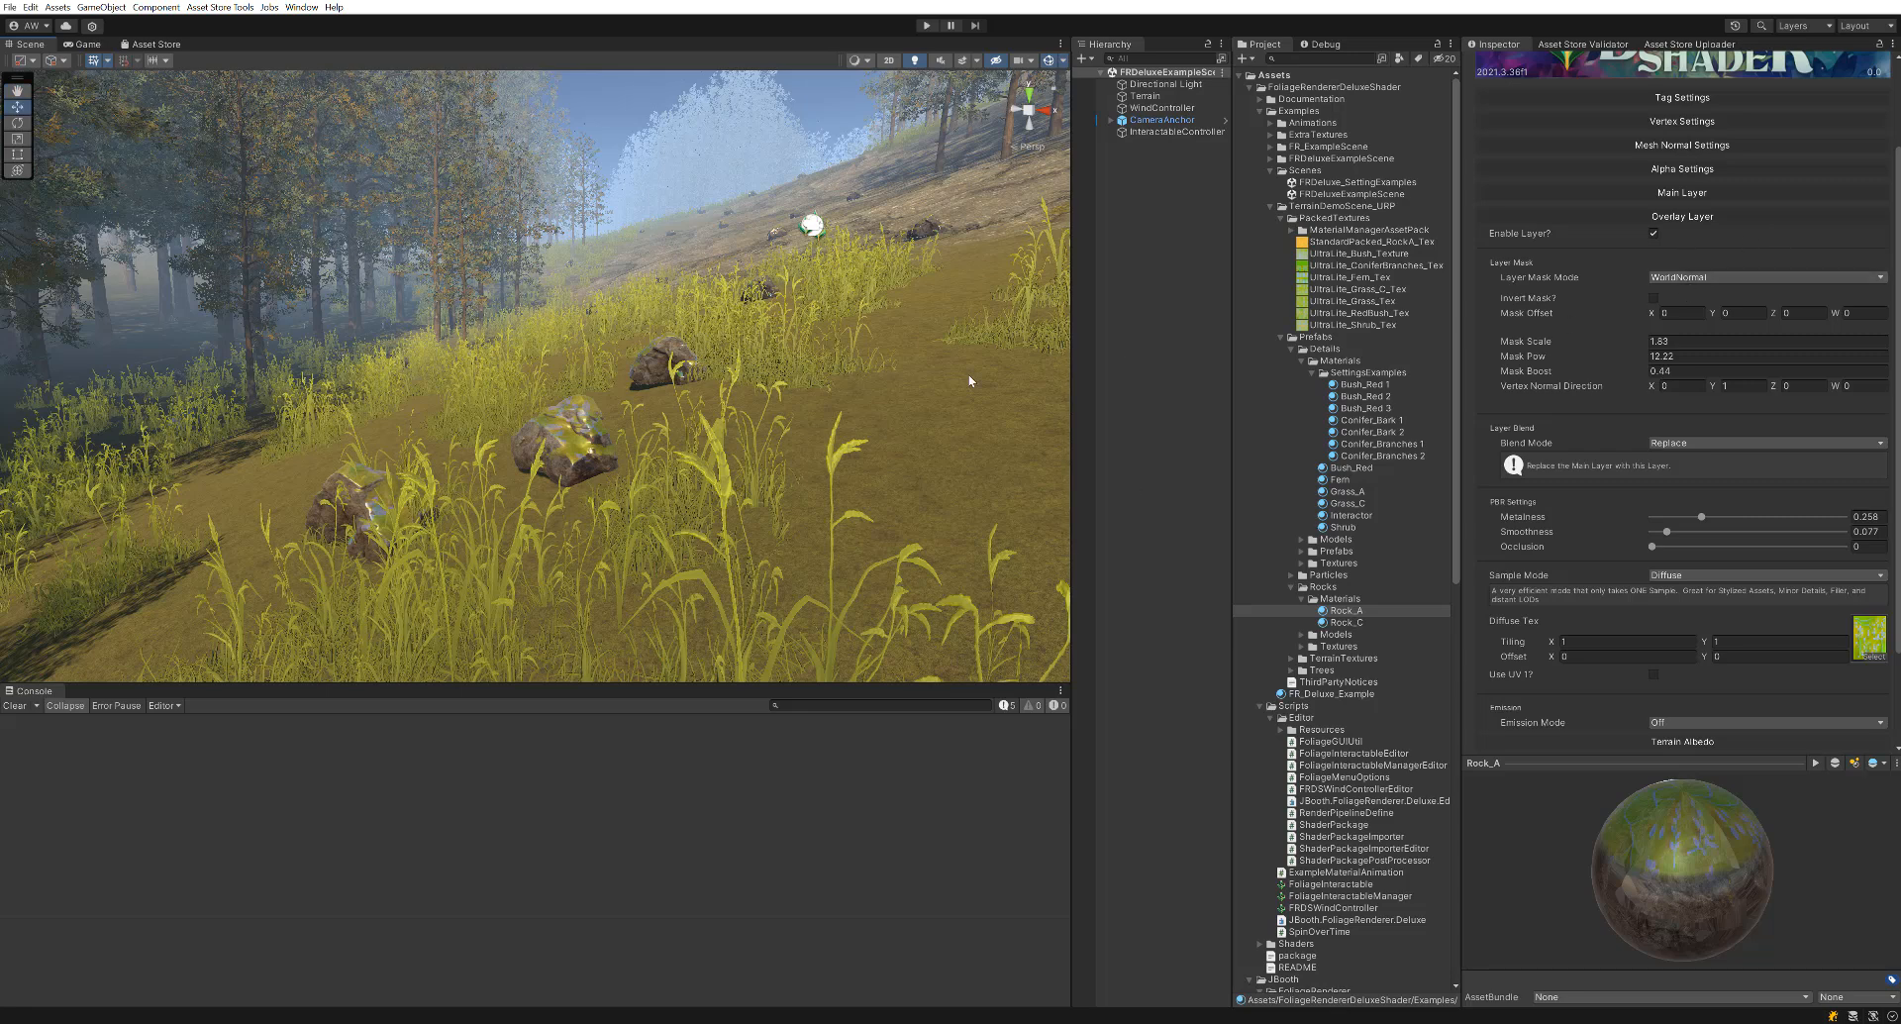
drag(1701, 519, 1483, 537)
middle_drag(511, 464, 514, 466)
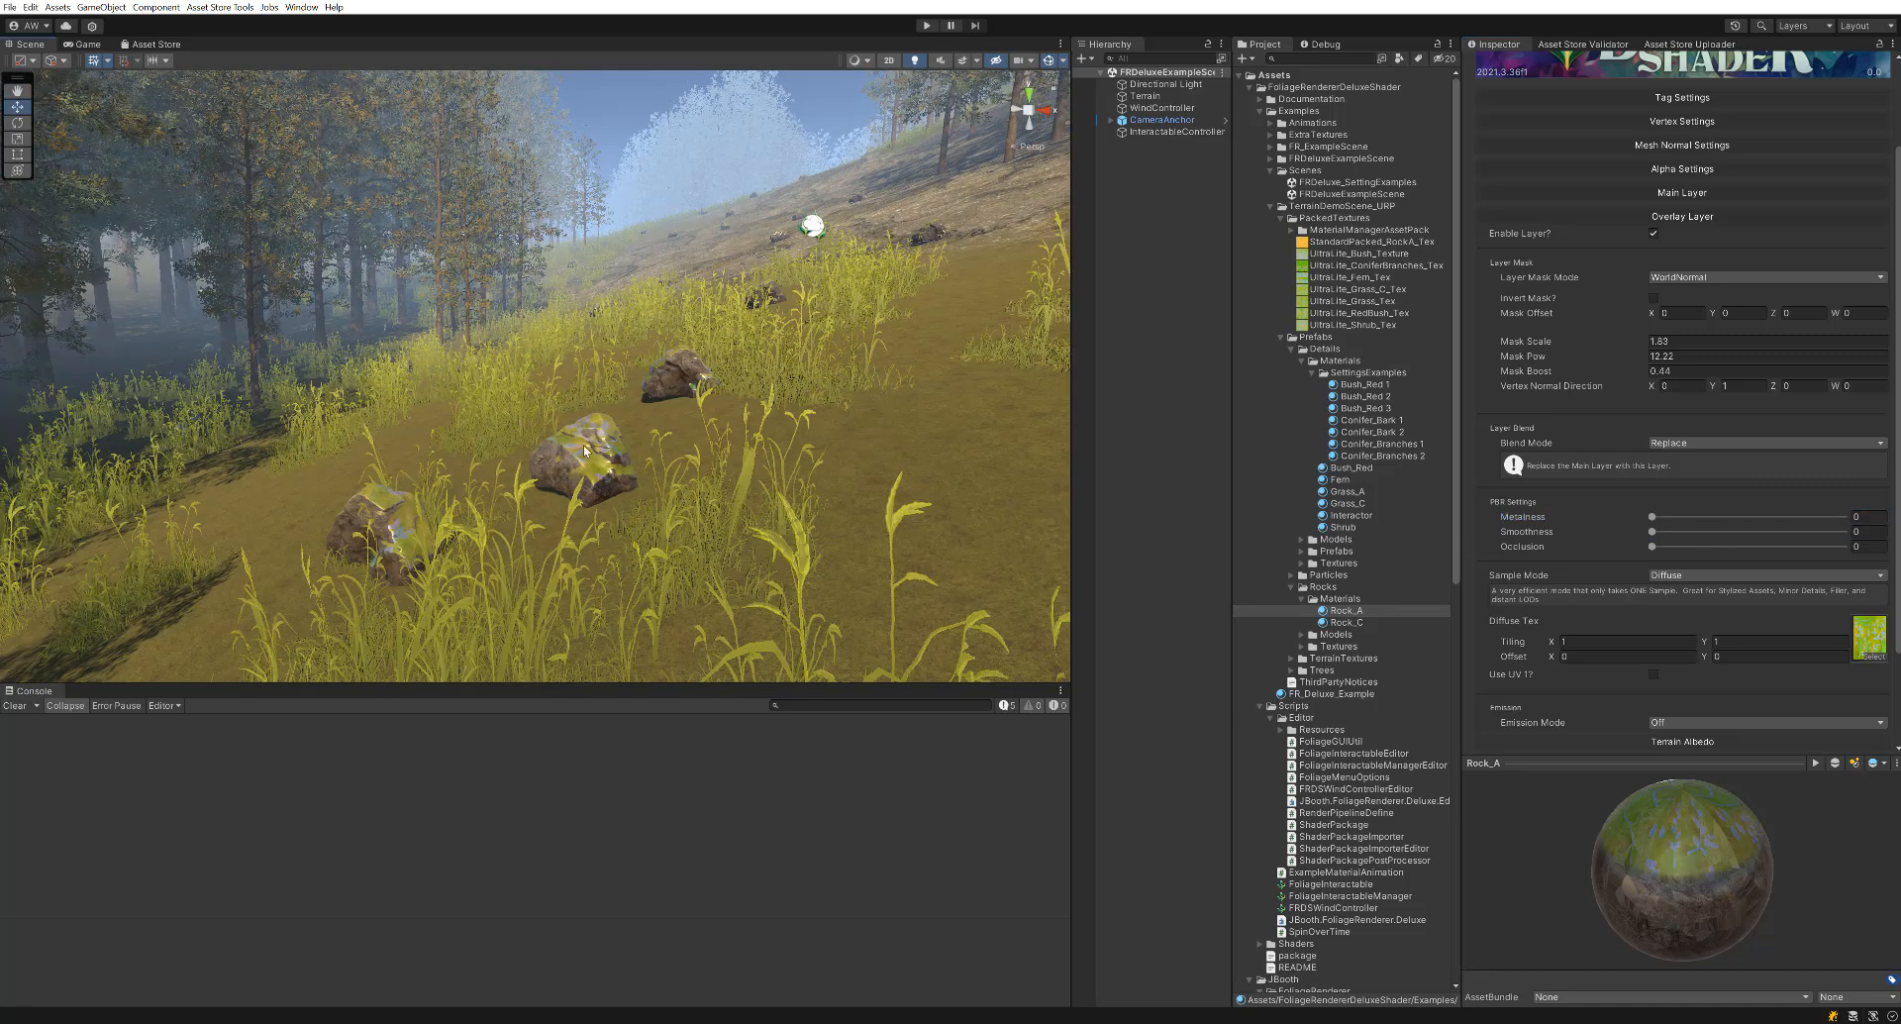
Try the LocalNormal and 2D layer mask modes on the overlay and inspect the rocks in the scene.
click(1699, 279)
click(1703, 354)
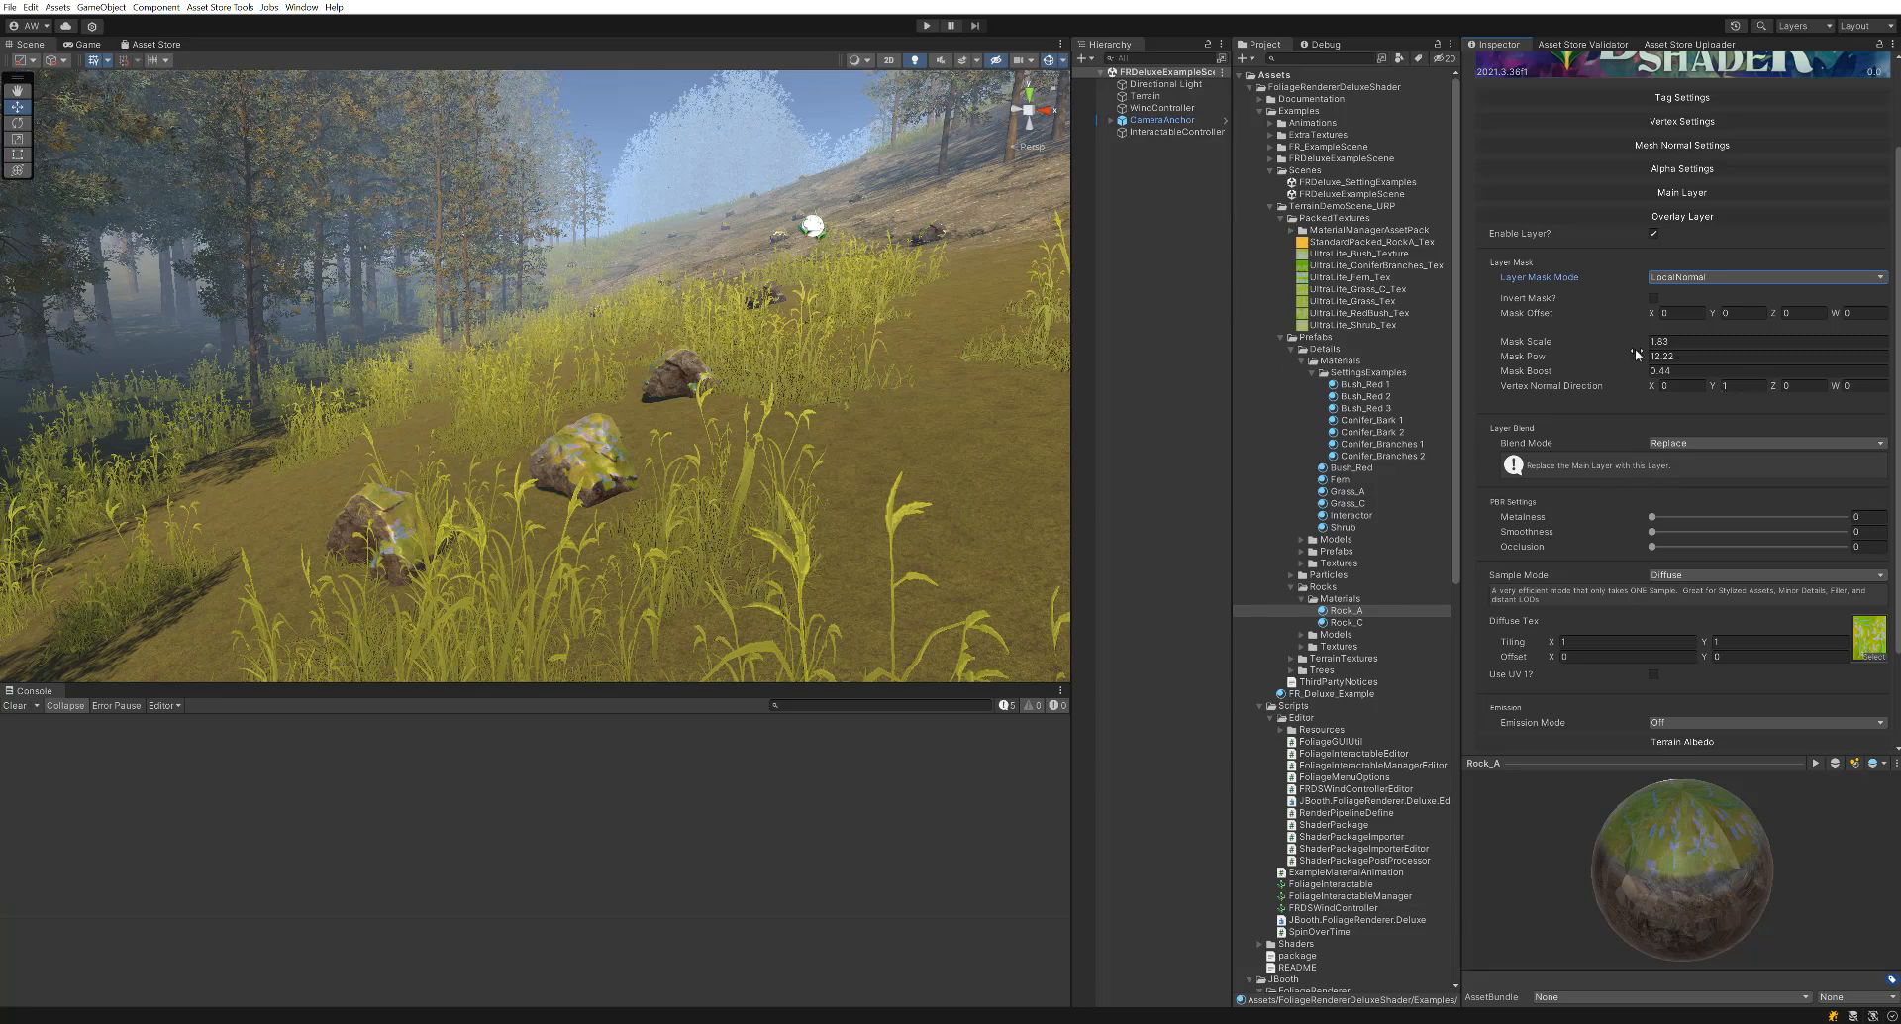
click(1683, 281)
click(1683, 299)
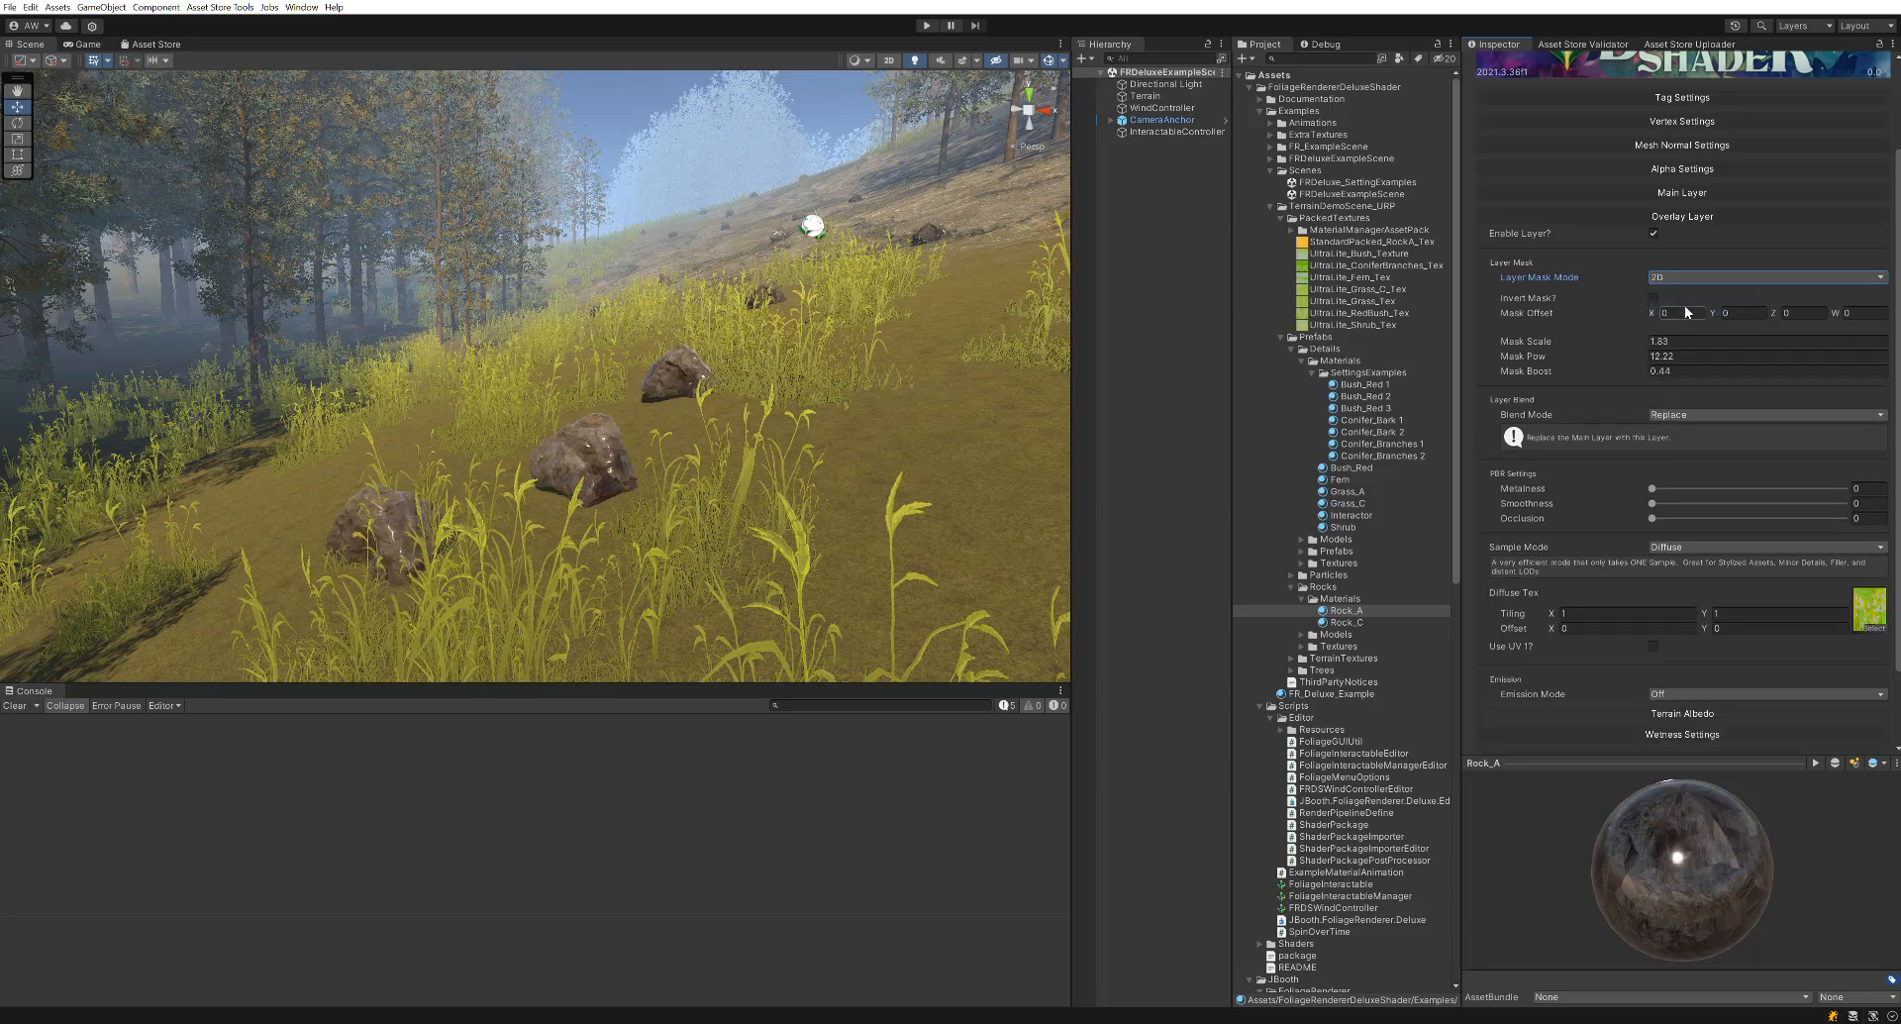
mouse_move(725, 364)
middle_down()
mouse_move(717, 390)
mouse_move(731, 356)
middle_up()
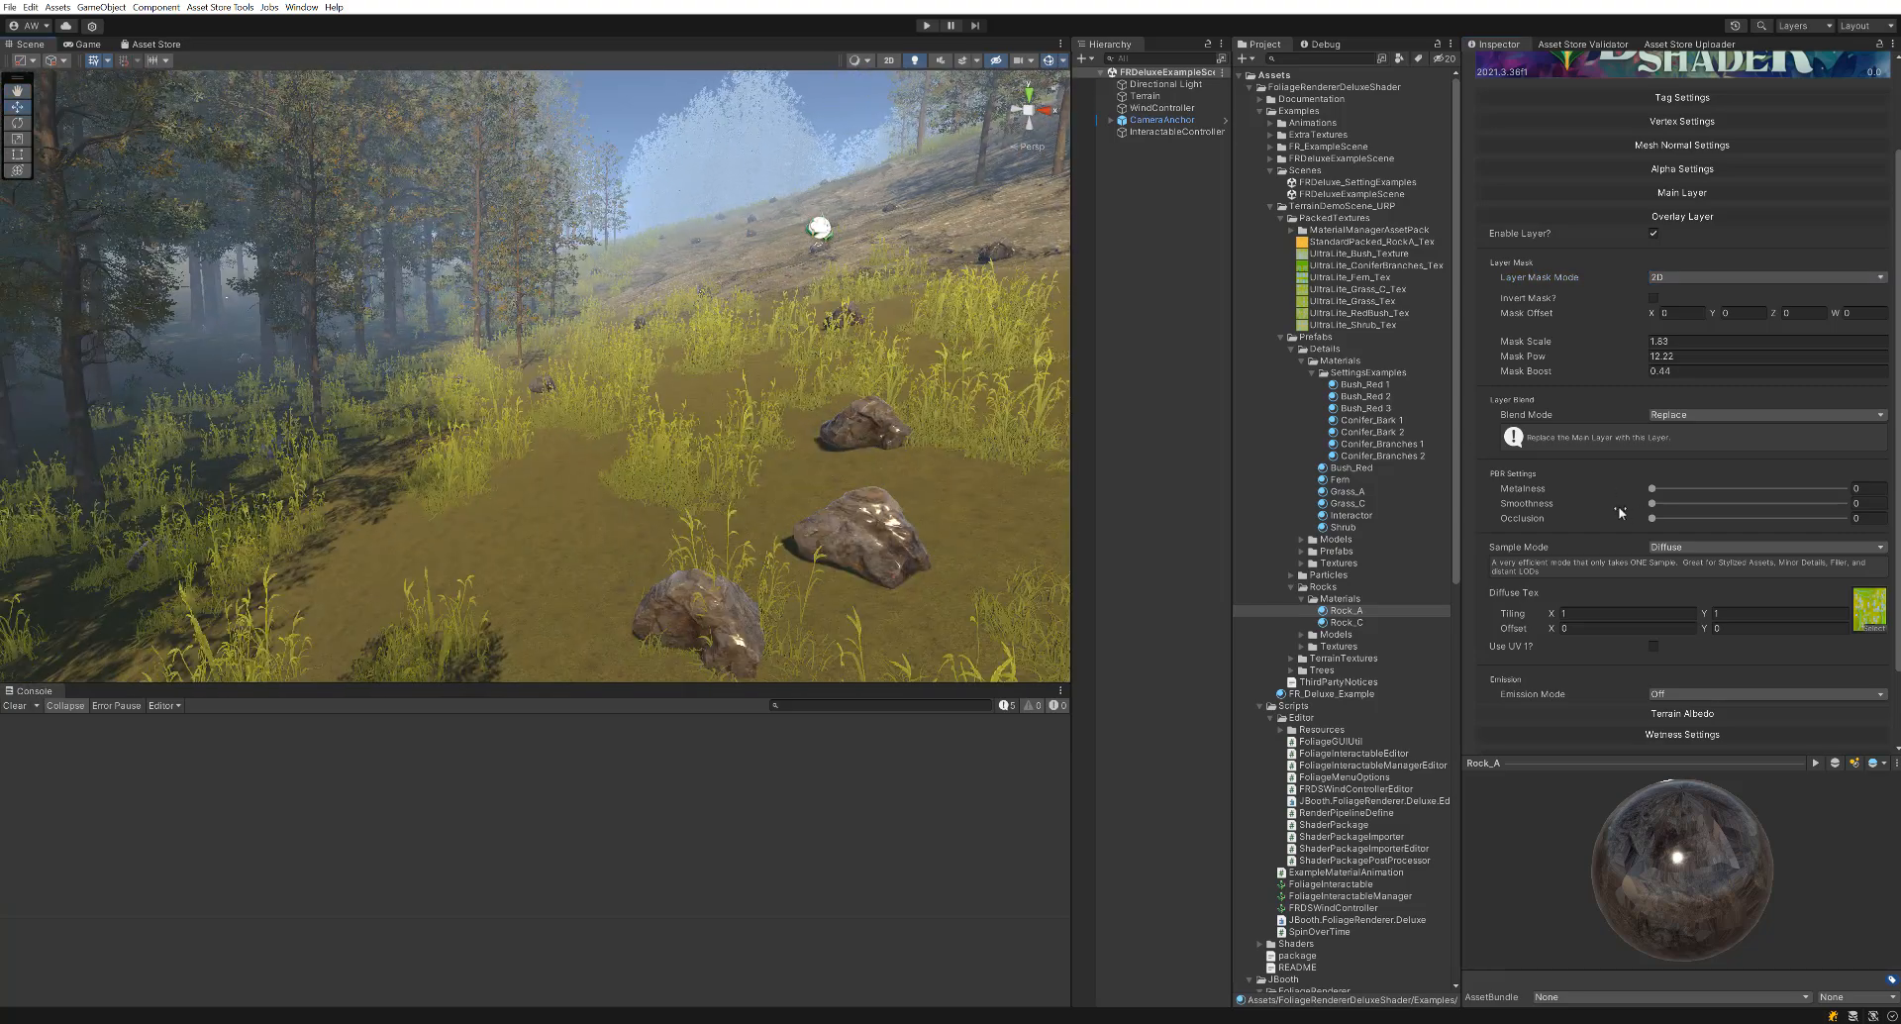
Lower the overlay's mask scale and change its layer mask mode to 3D.
mouse_move(1634, 341)
mouse_down()
mouse_move(1580, 346)
mouse_move(1659, 342)
mouse_move(1622, 347)
mouse_up()
click(1683, 277)
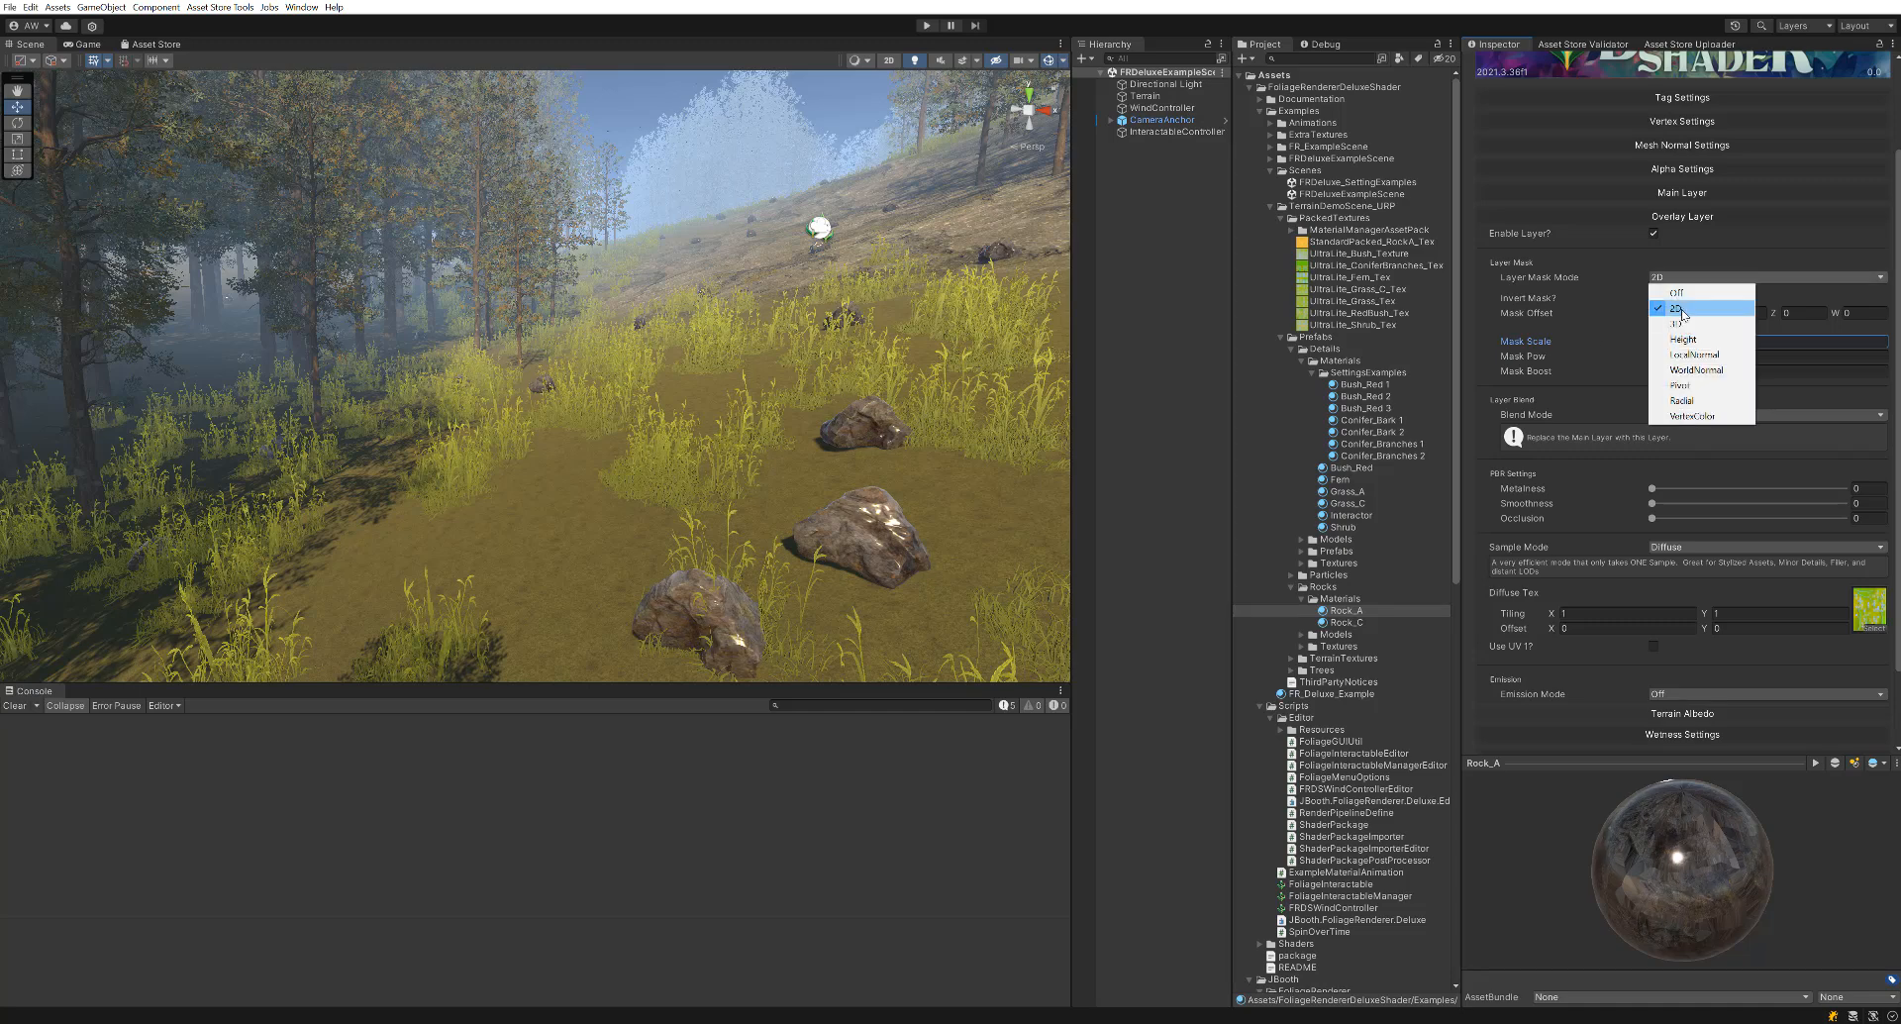
click(1678, 320)
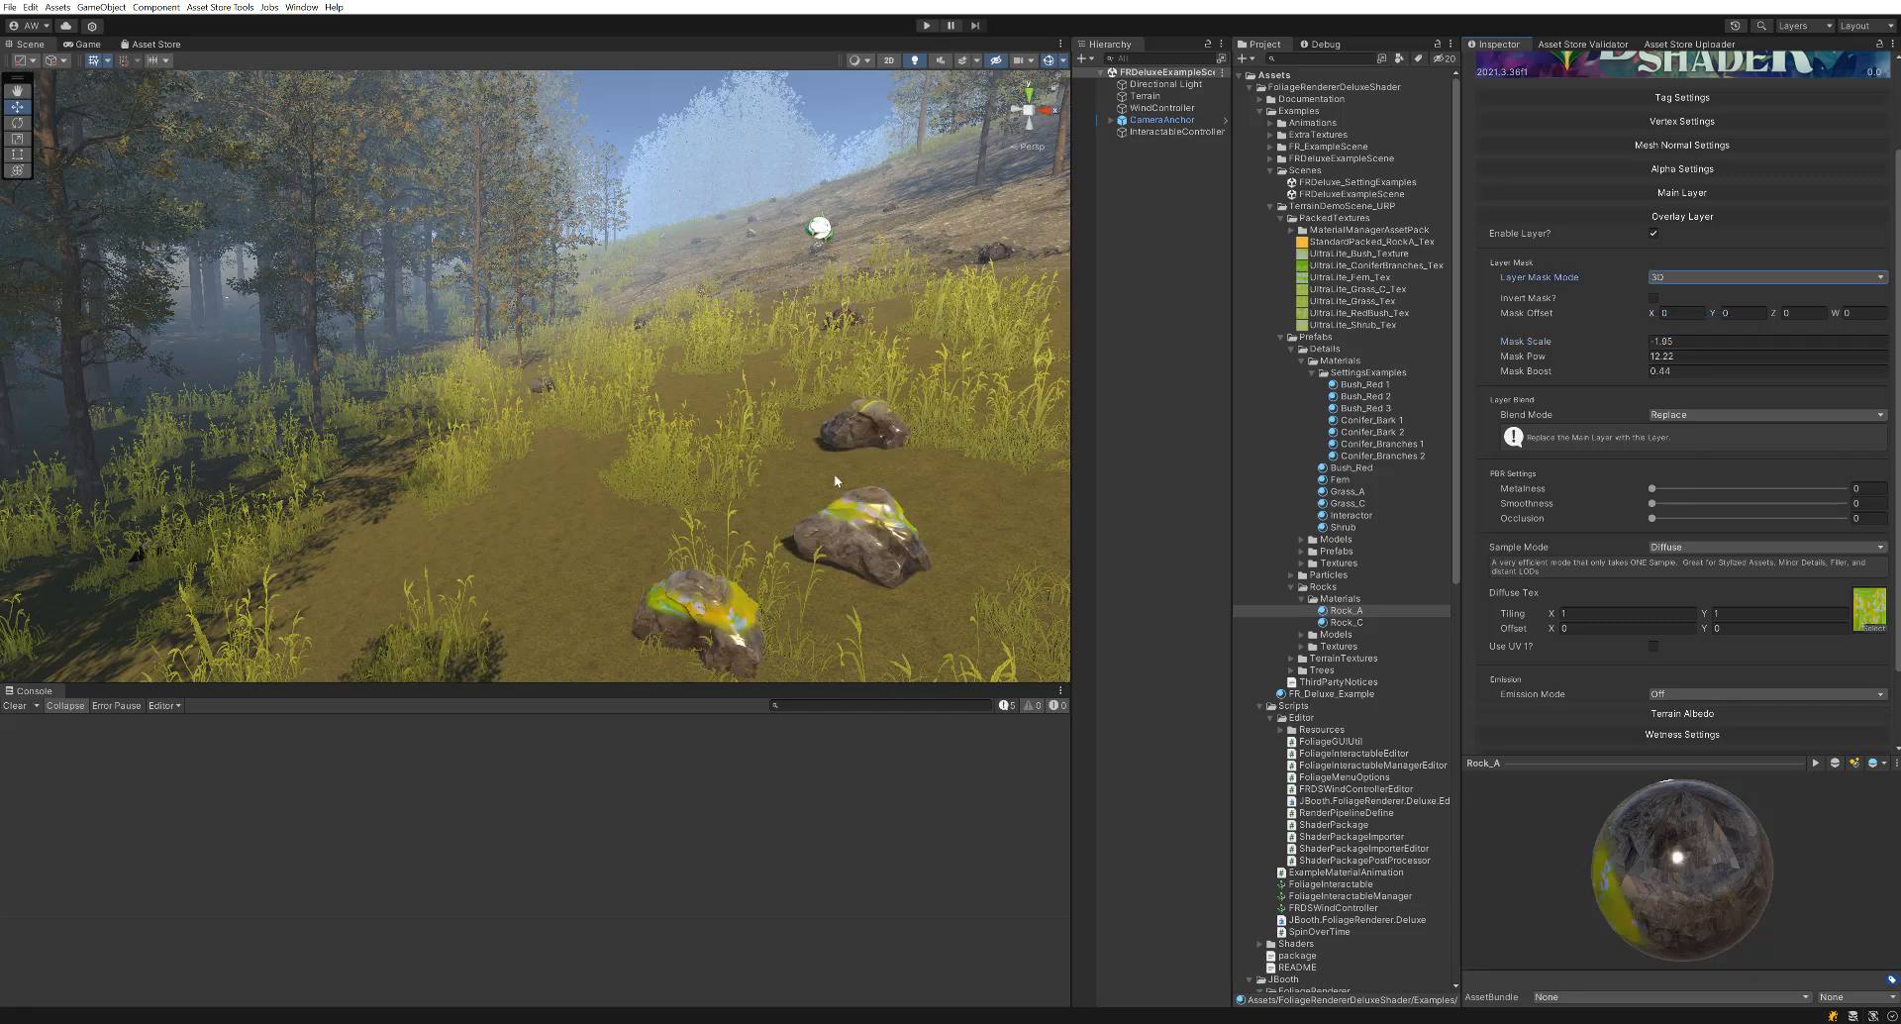
Change the overlay's layer mask mode to Pivot, with a mask scale of about 1.18 and a mask pow of about 1.8.
middle_drag(874, 446, 875, 445)
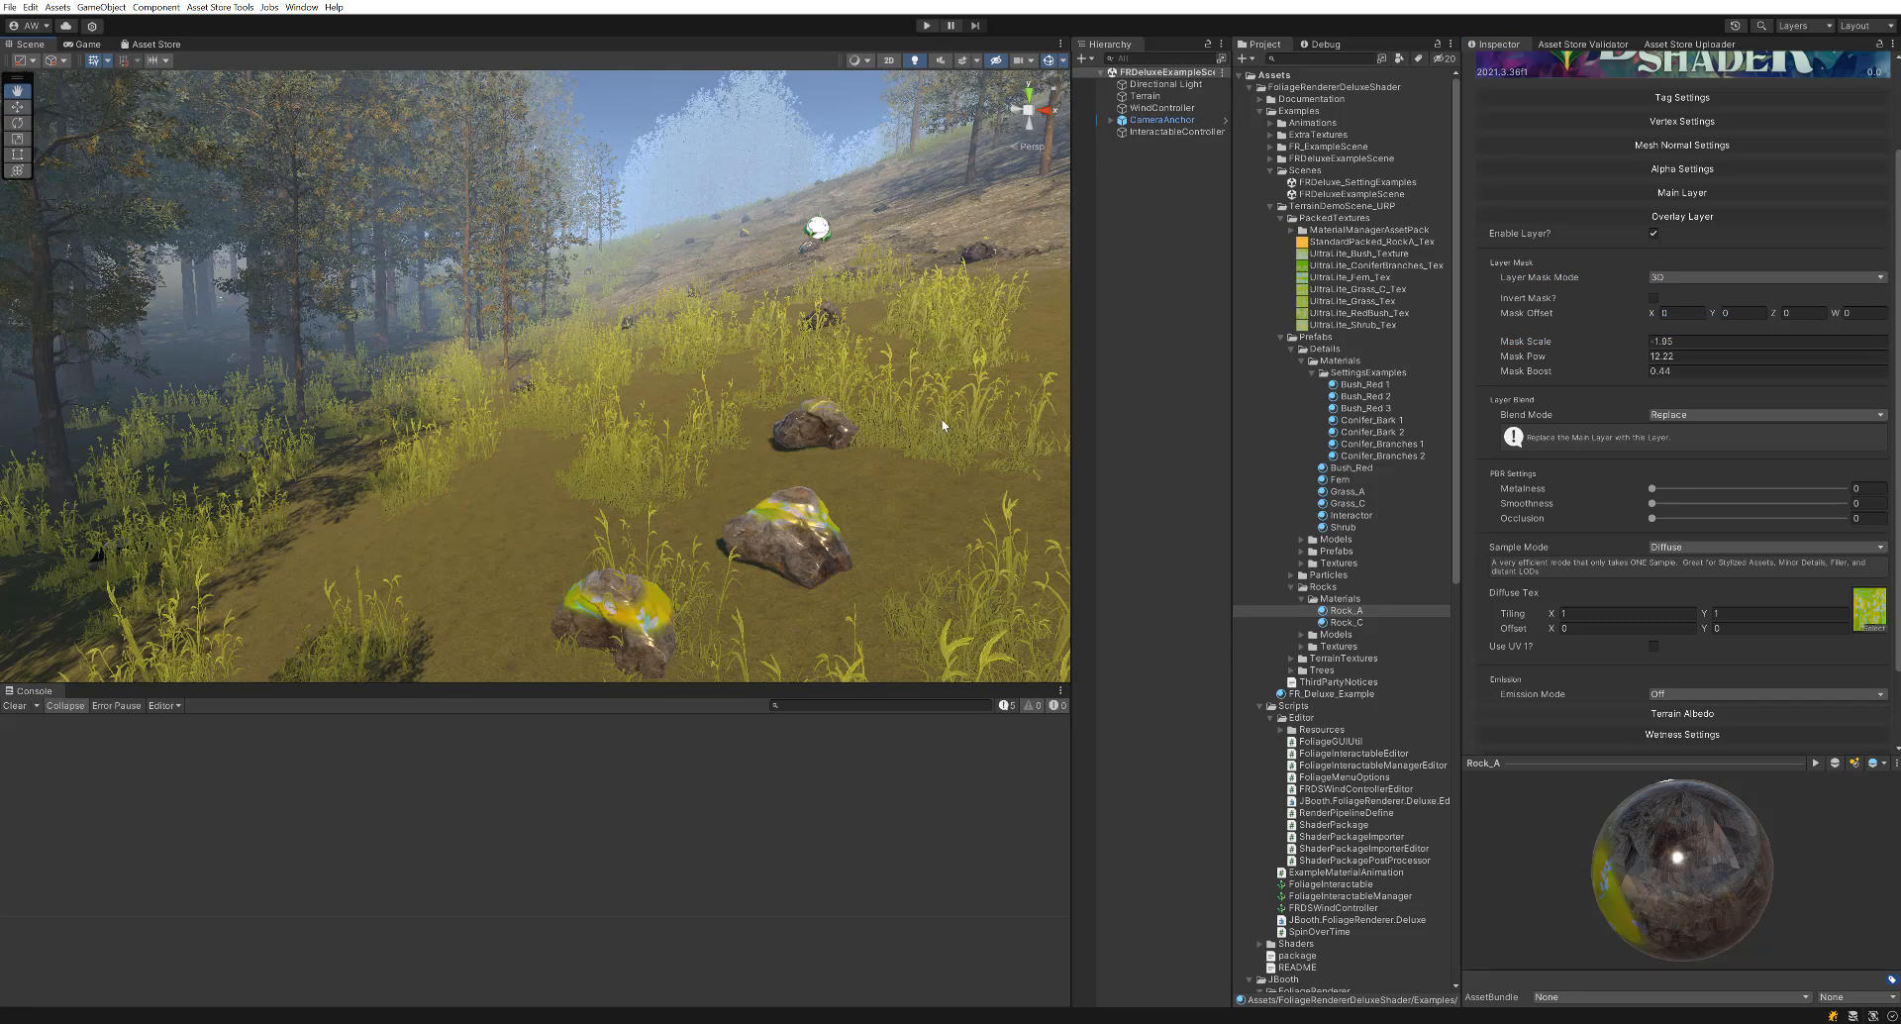
click(1685, 277)
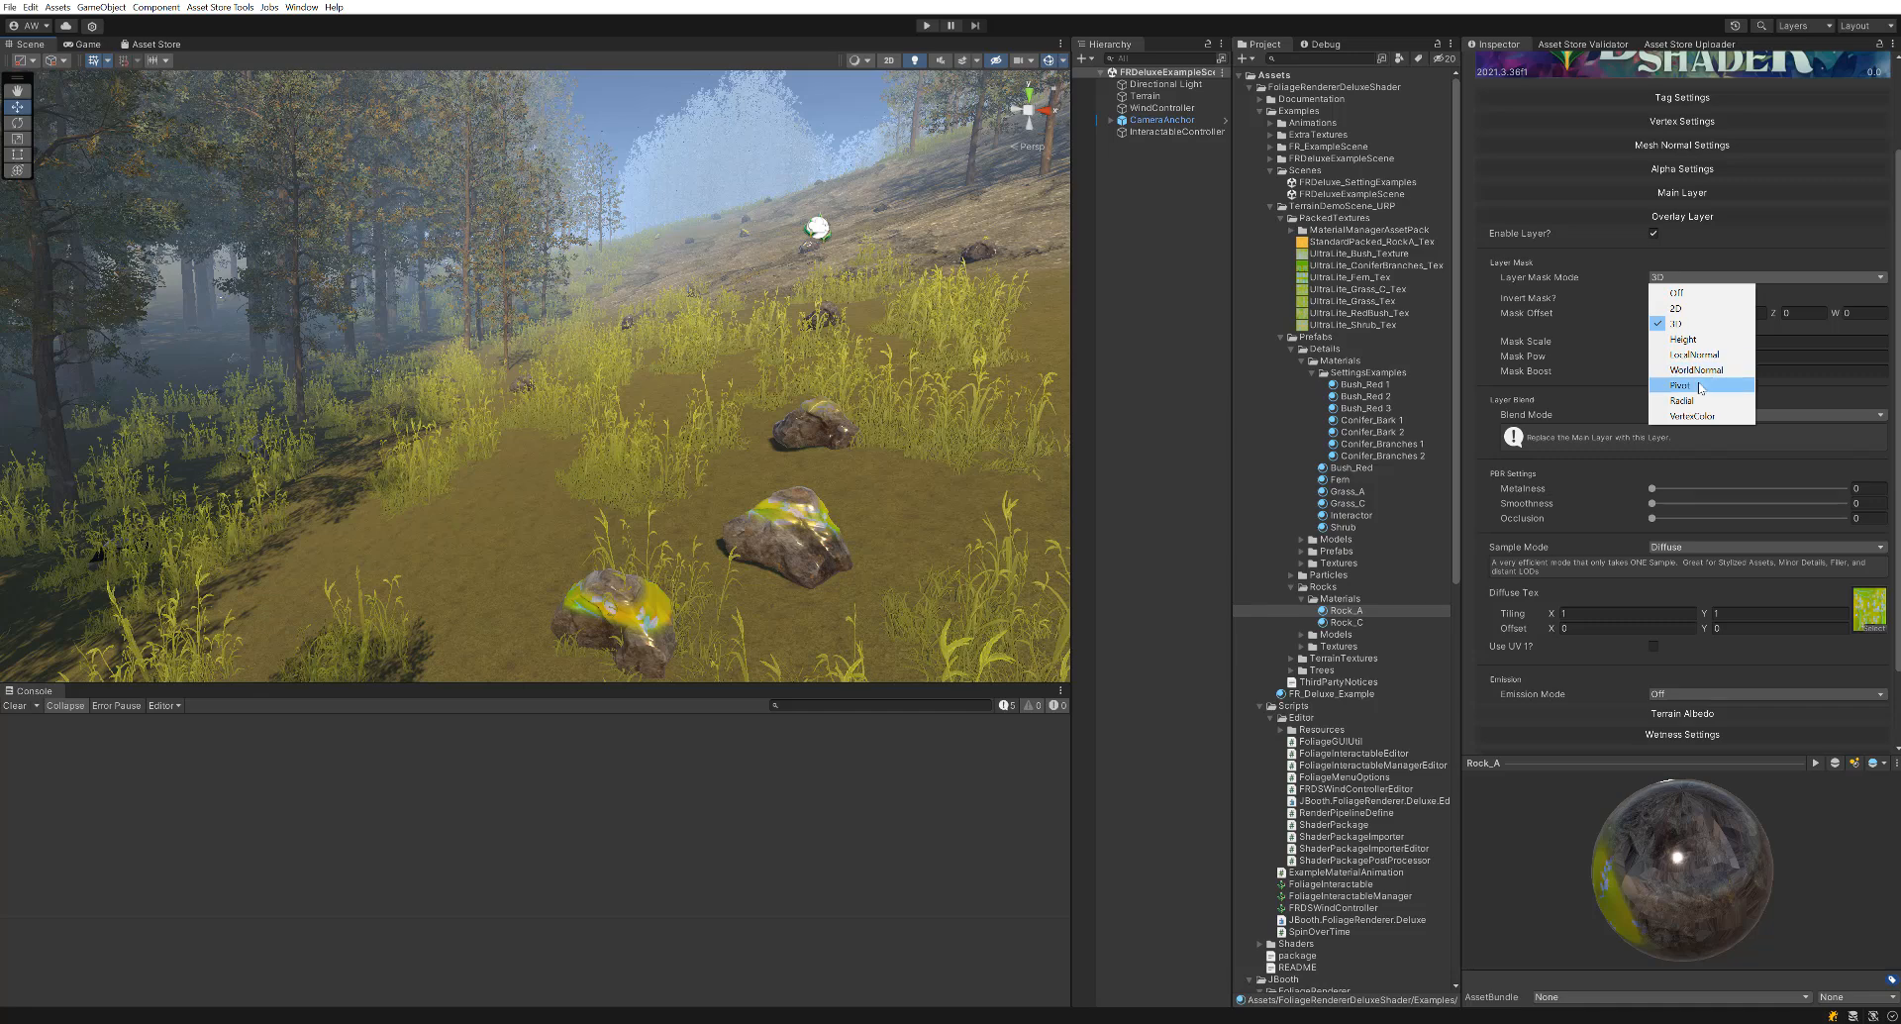
click(1695, 384)
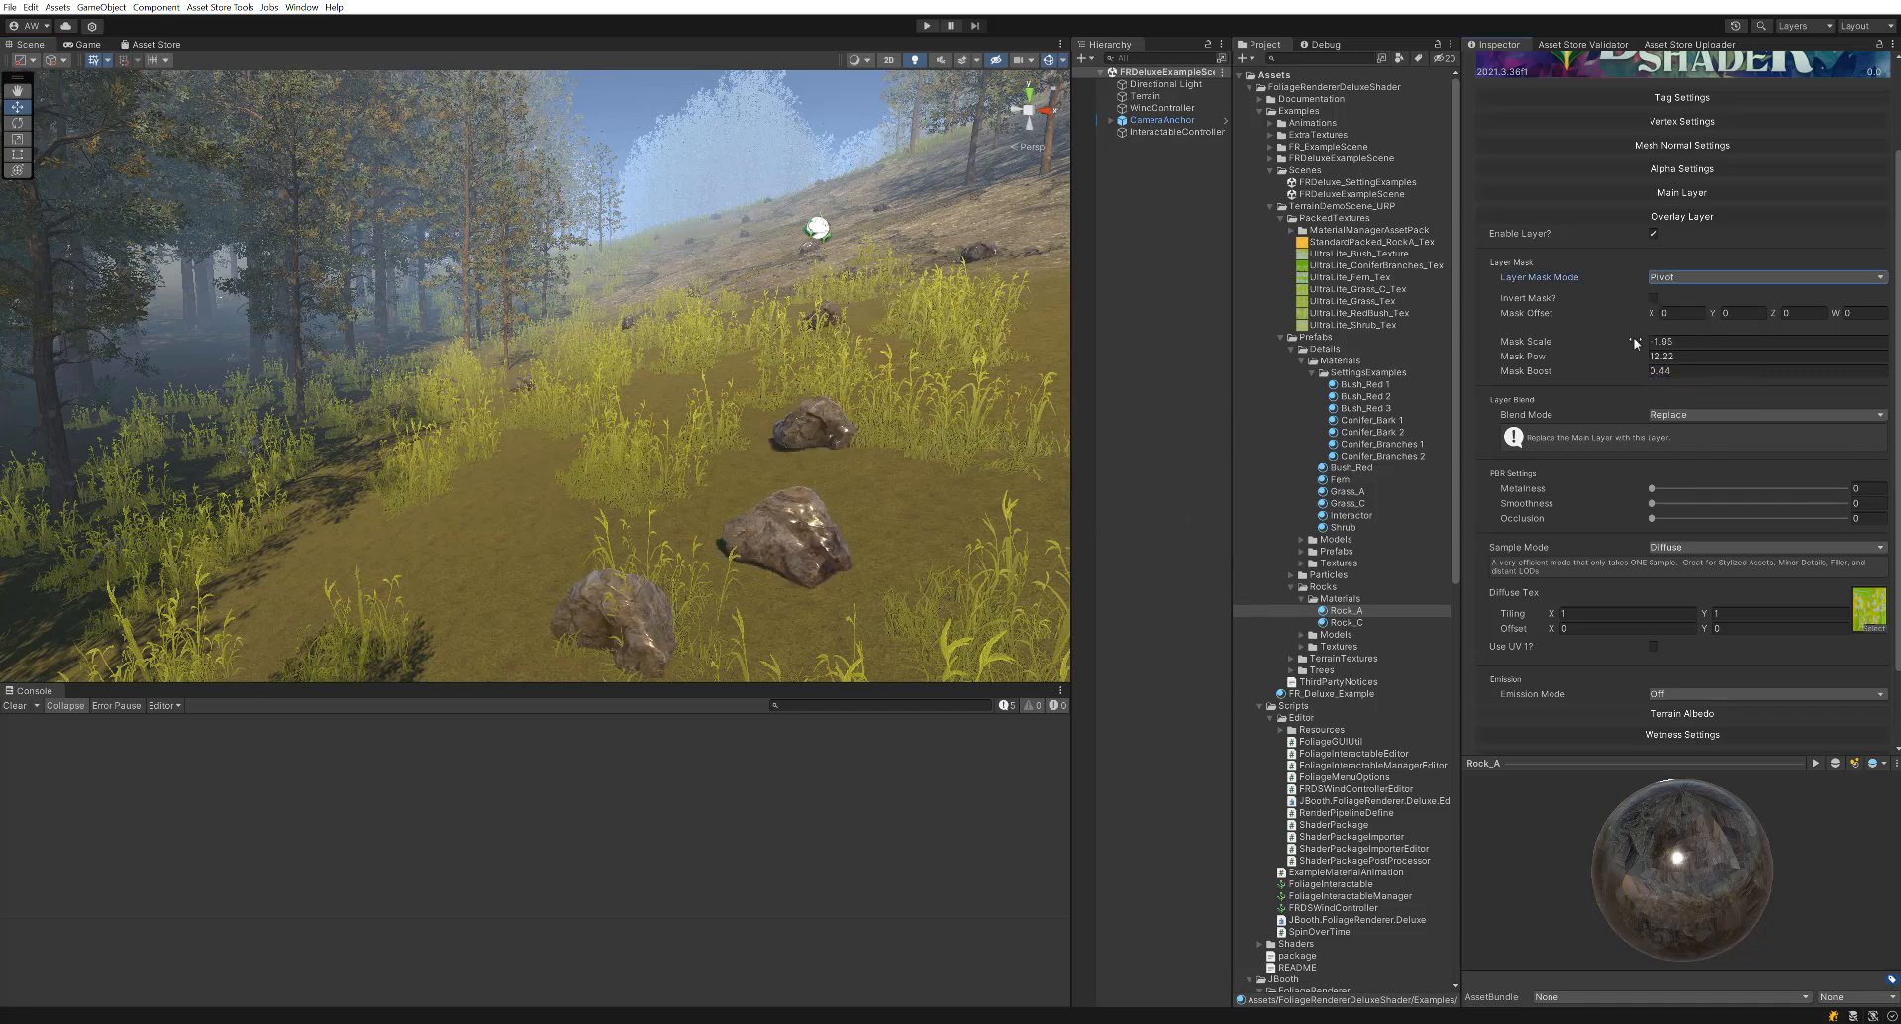
drag(1633, 345, 1798, 346)
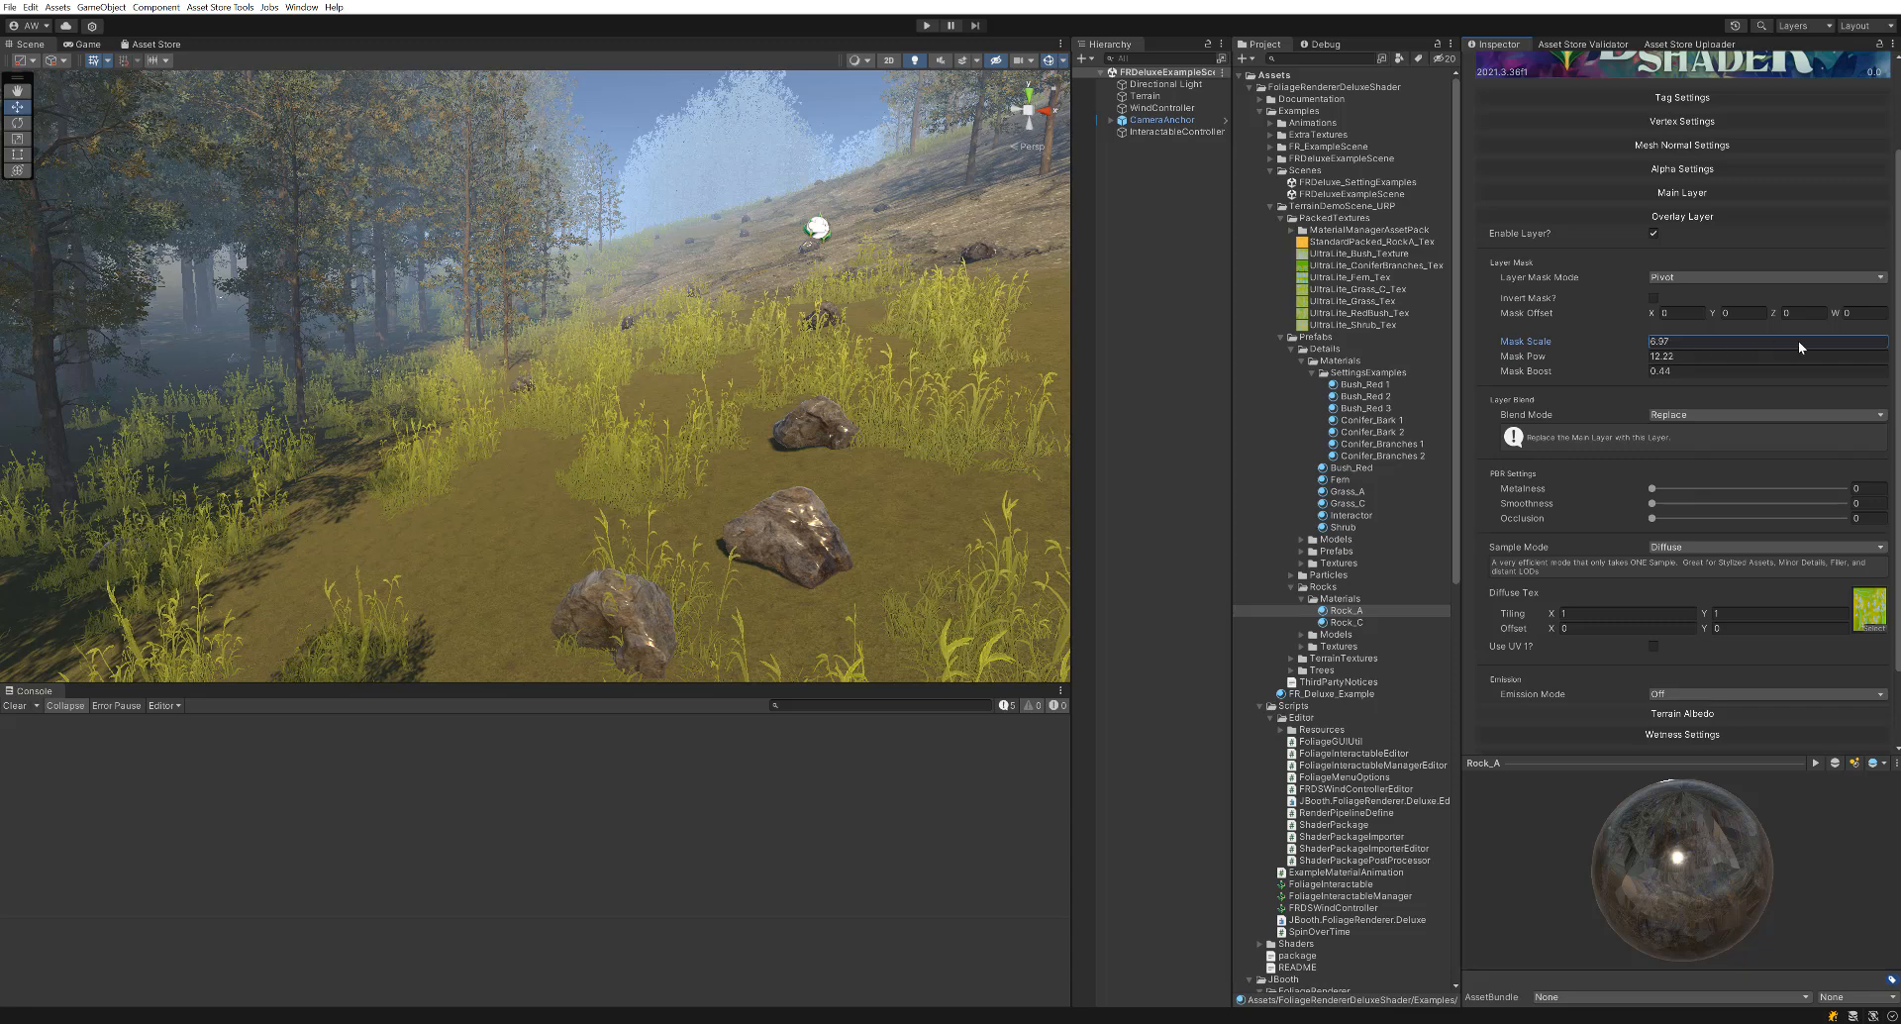
drag(1628, 356, 780, 594)
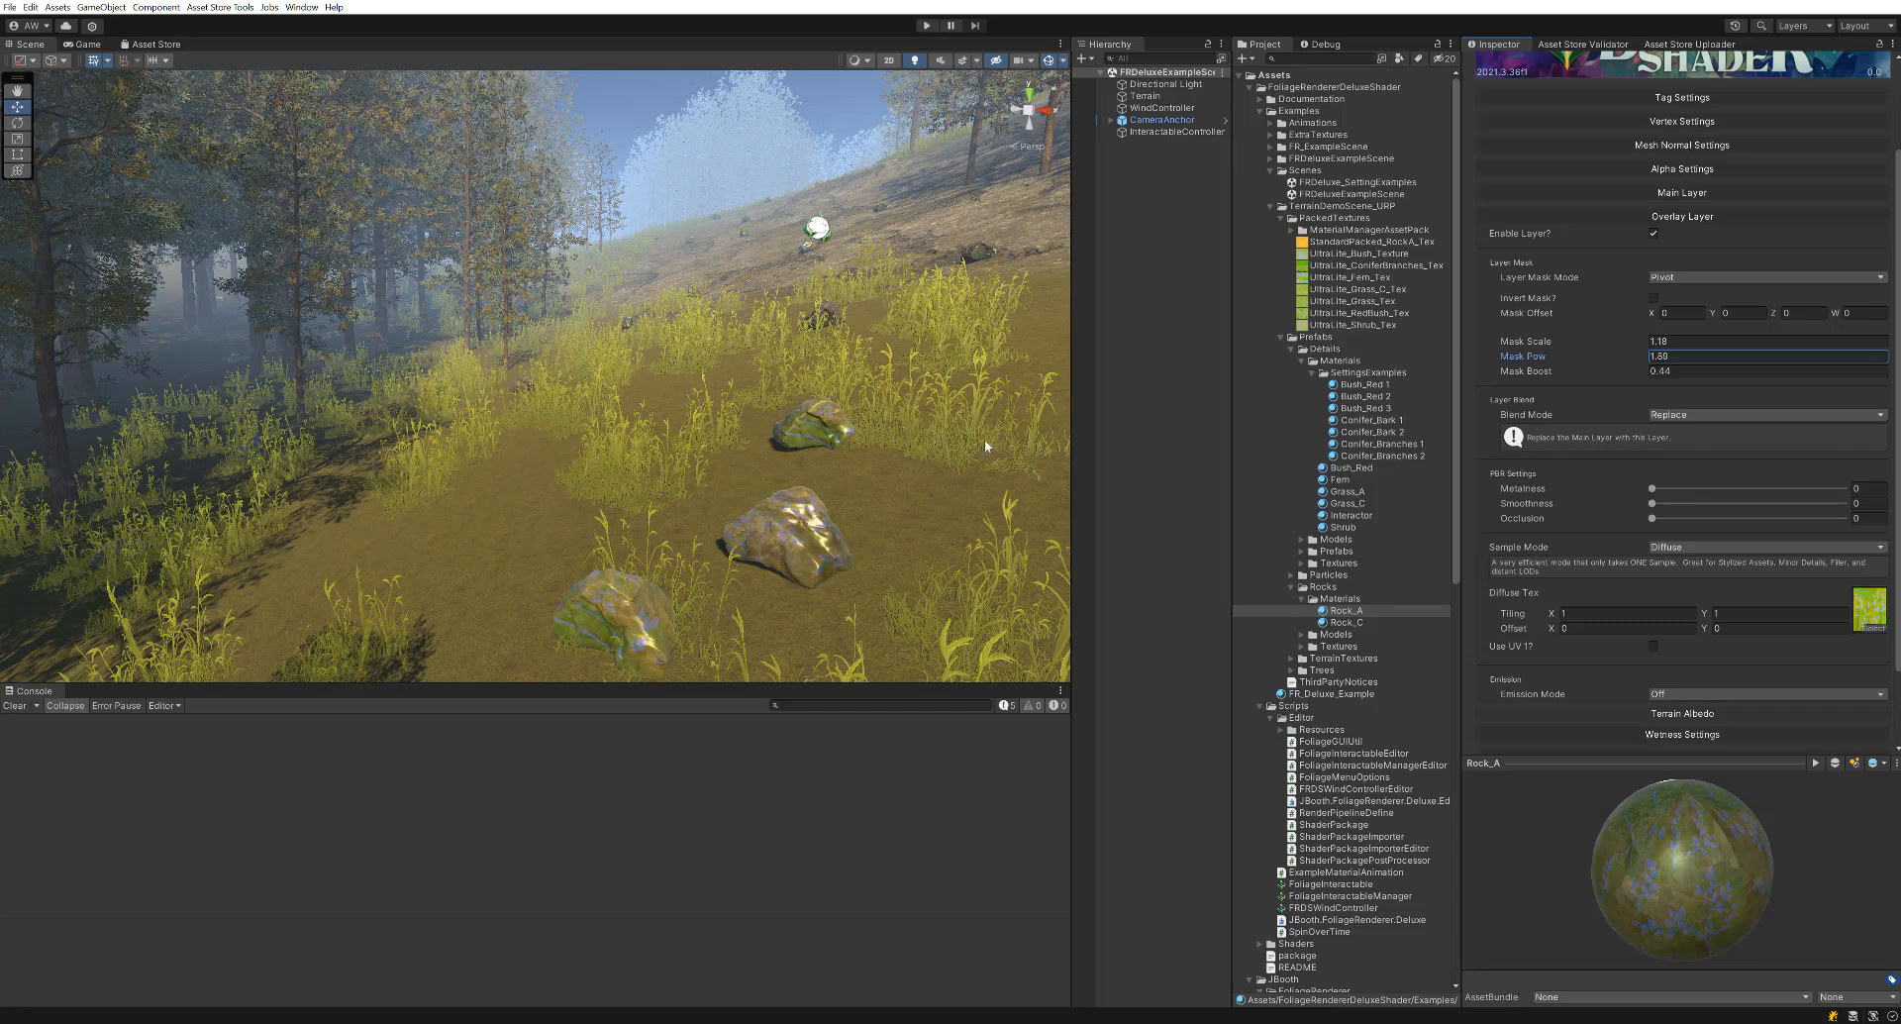
Try the VertexColor layer mask mode on the overlay, then switch it to WorldNormal.
click(1673, 280)
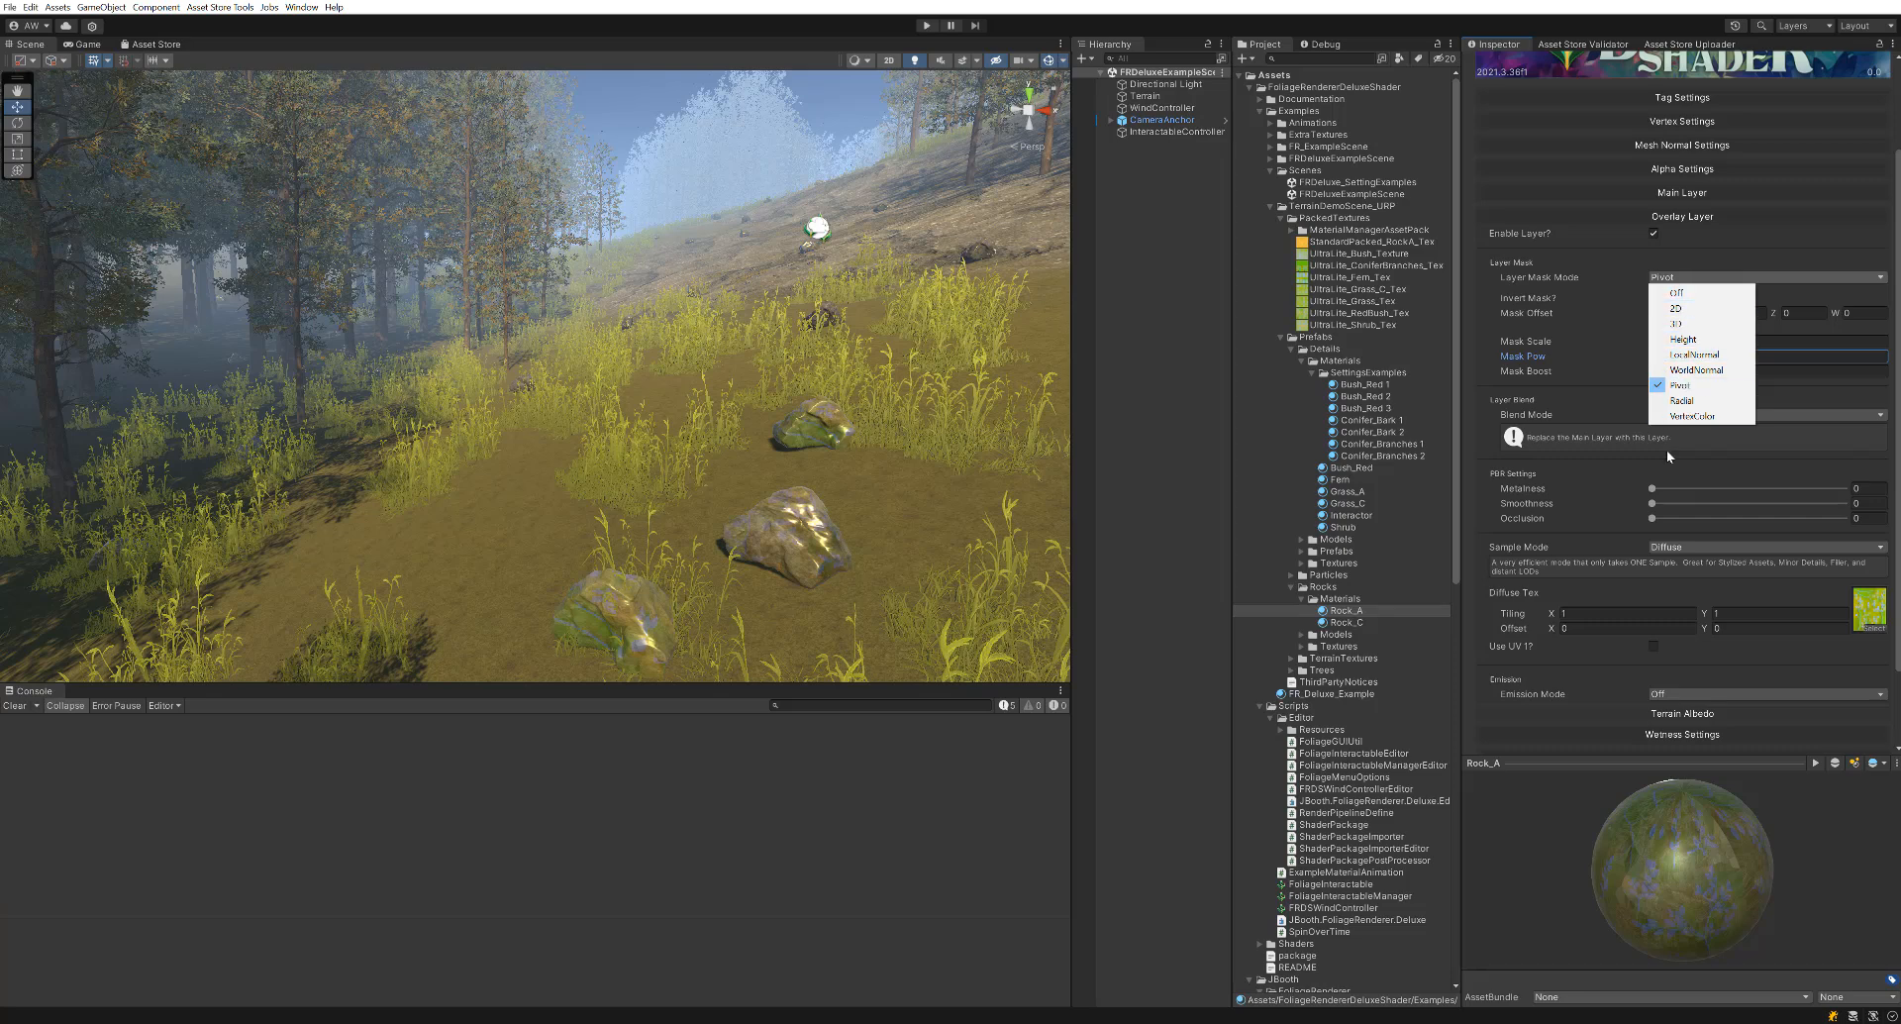
click(1711, 416)
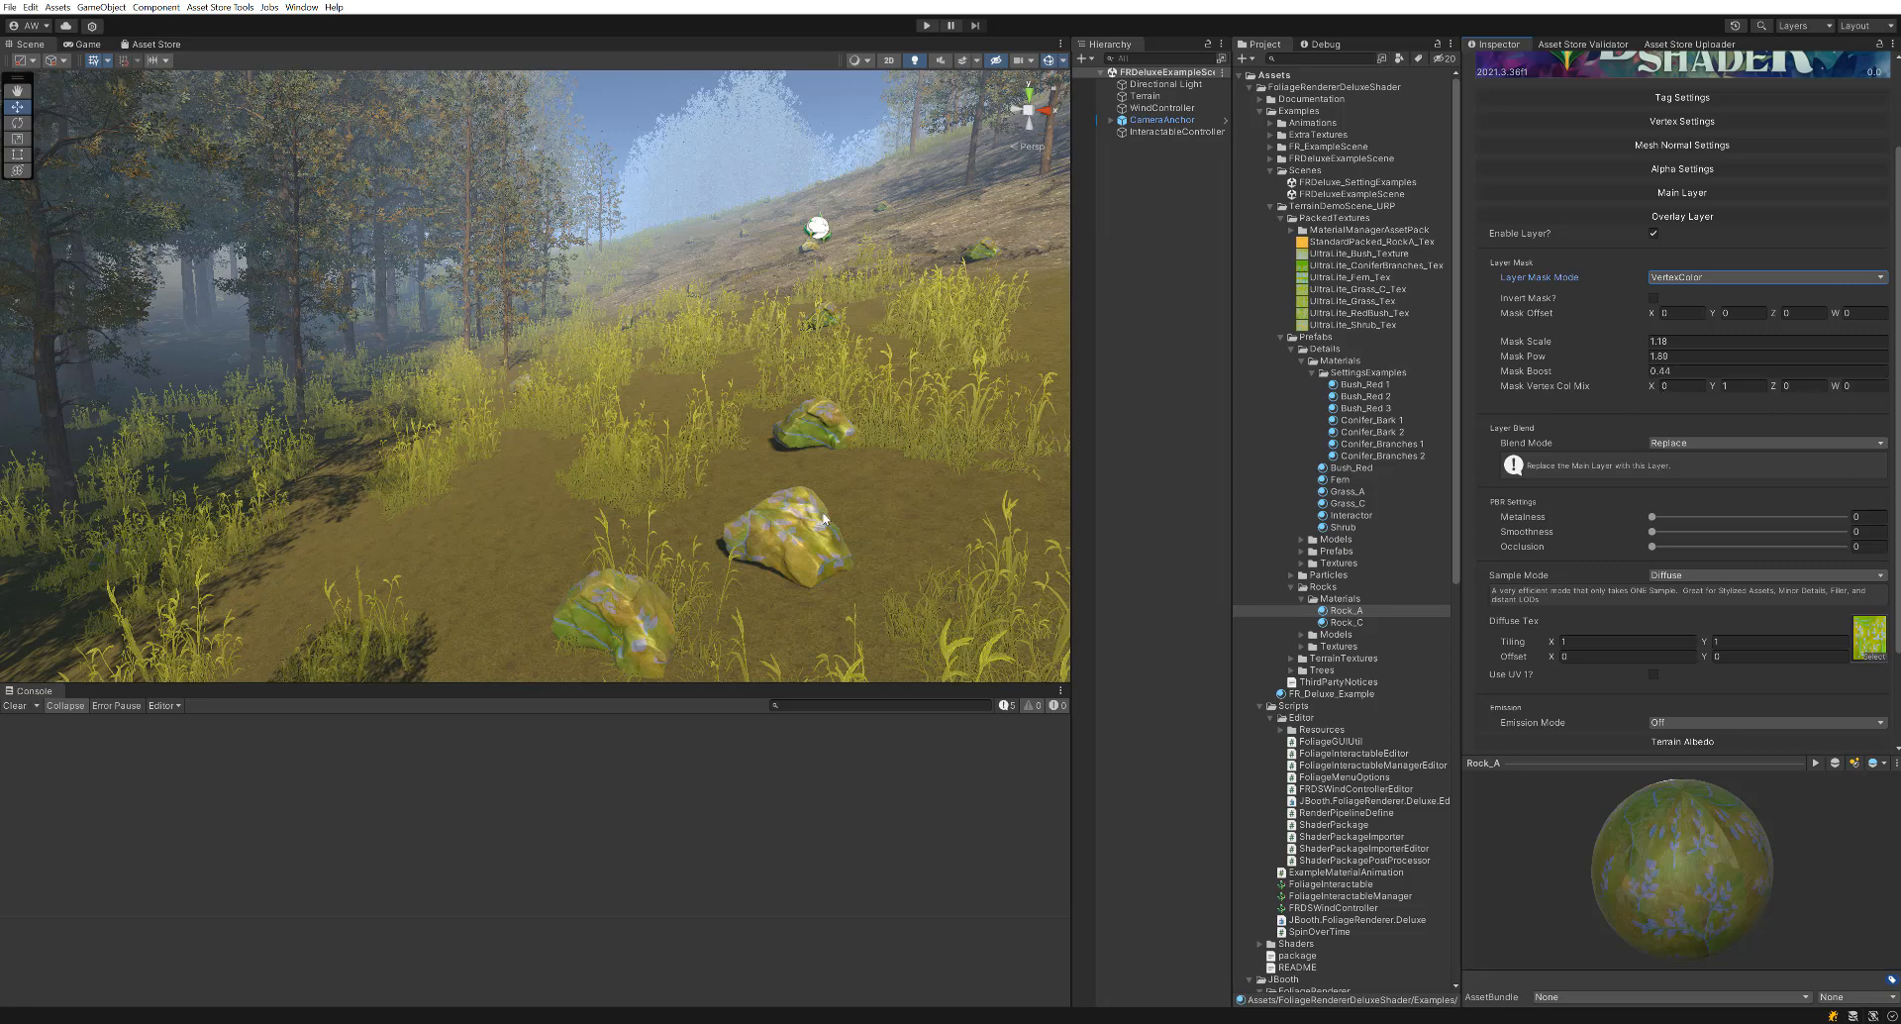
click(1701, 278)
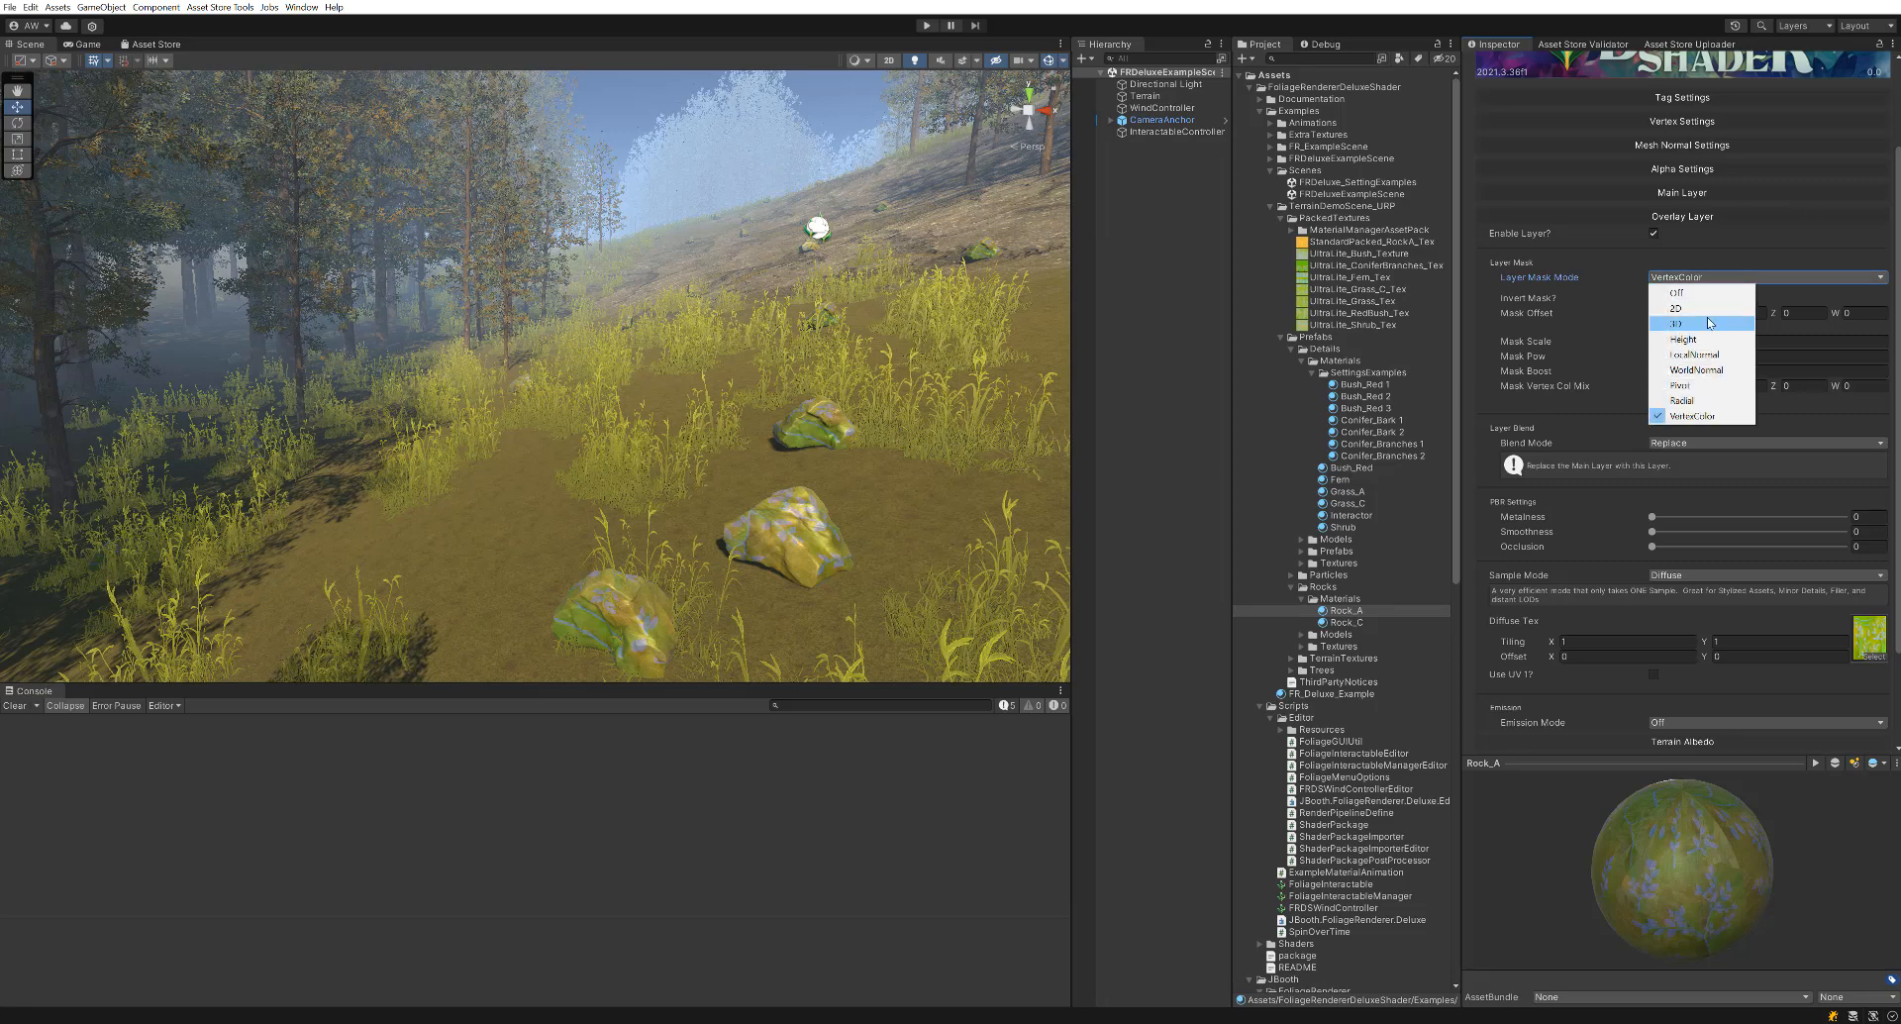
click(1708, 370)
middle_drag(814, 550, 628, 482)
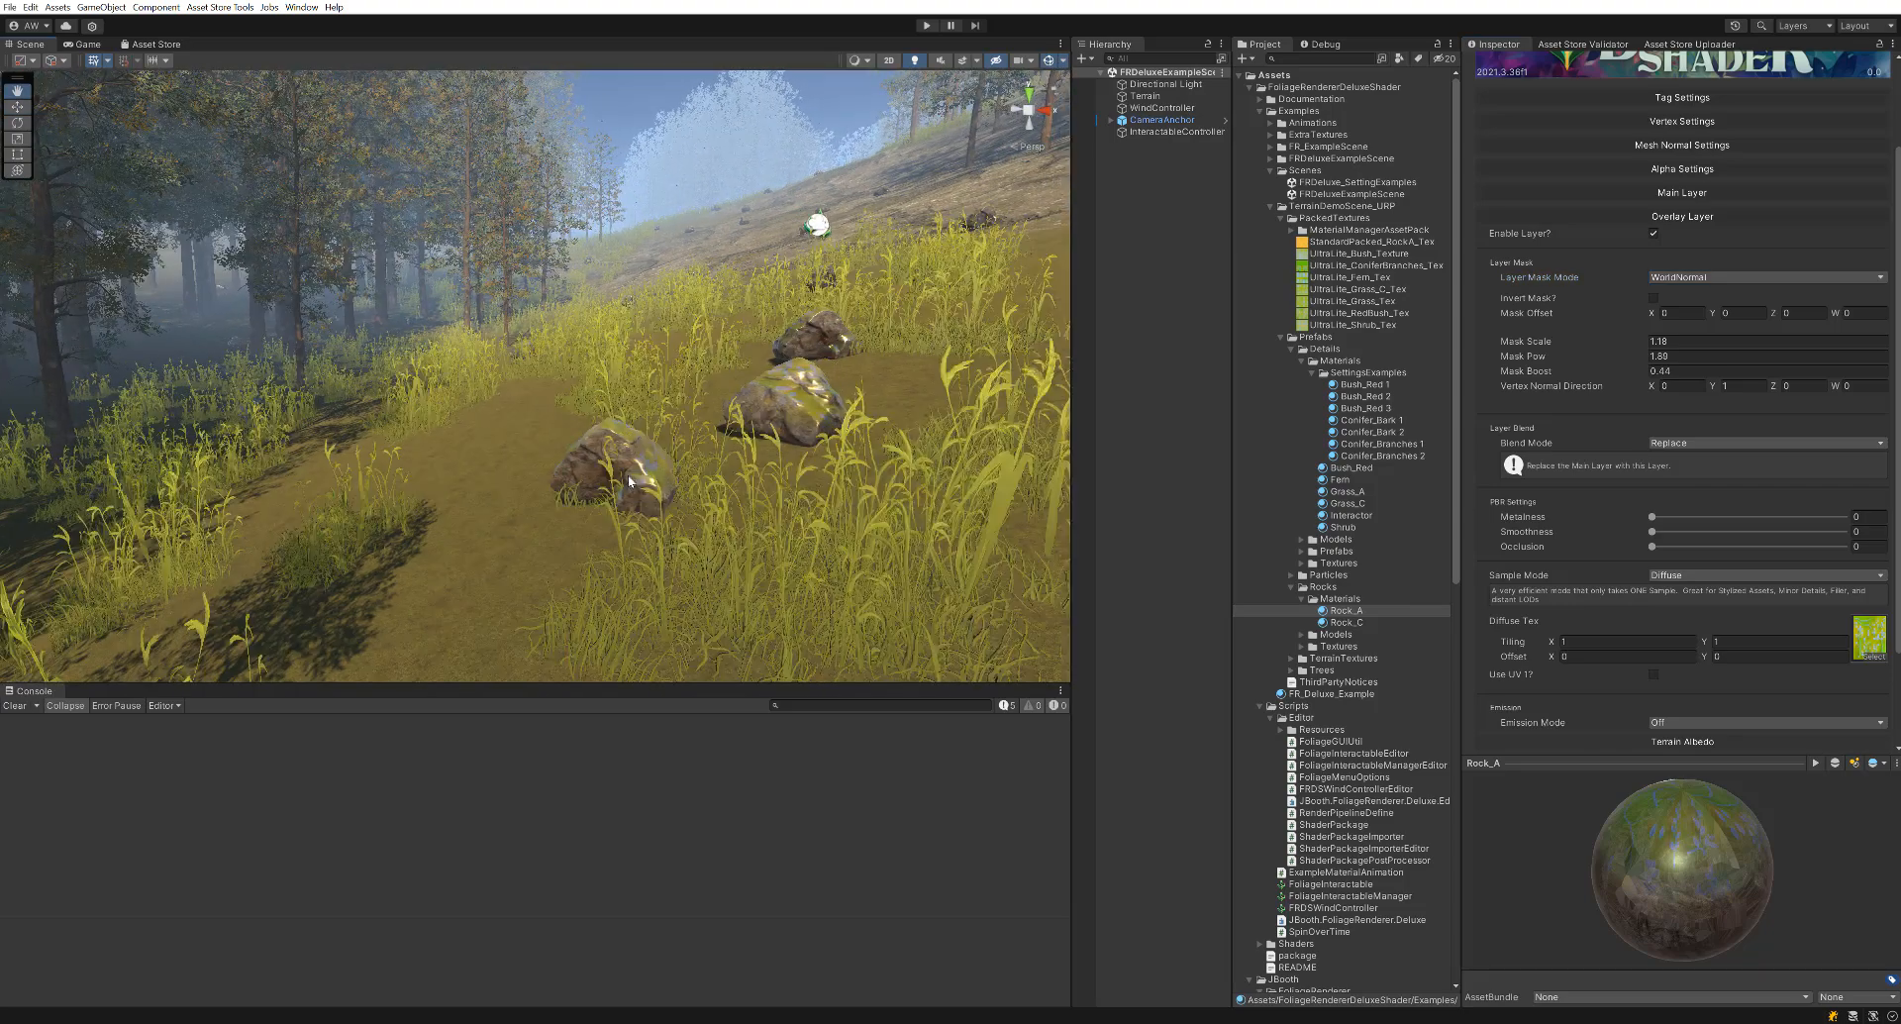
Disable the overlay layer on the Rock_A material.
scroll(846, 337, down, 5)
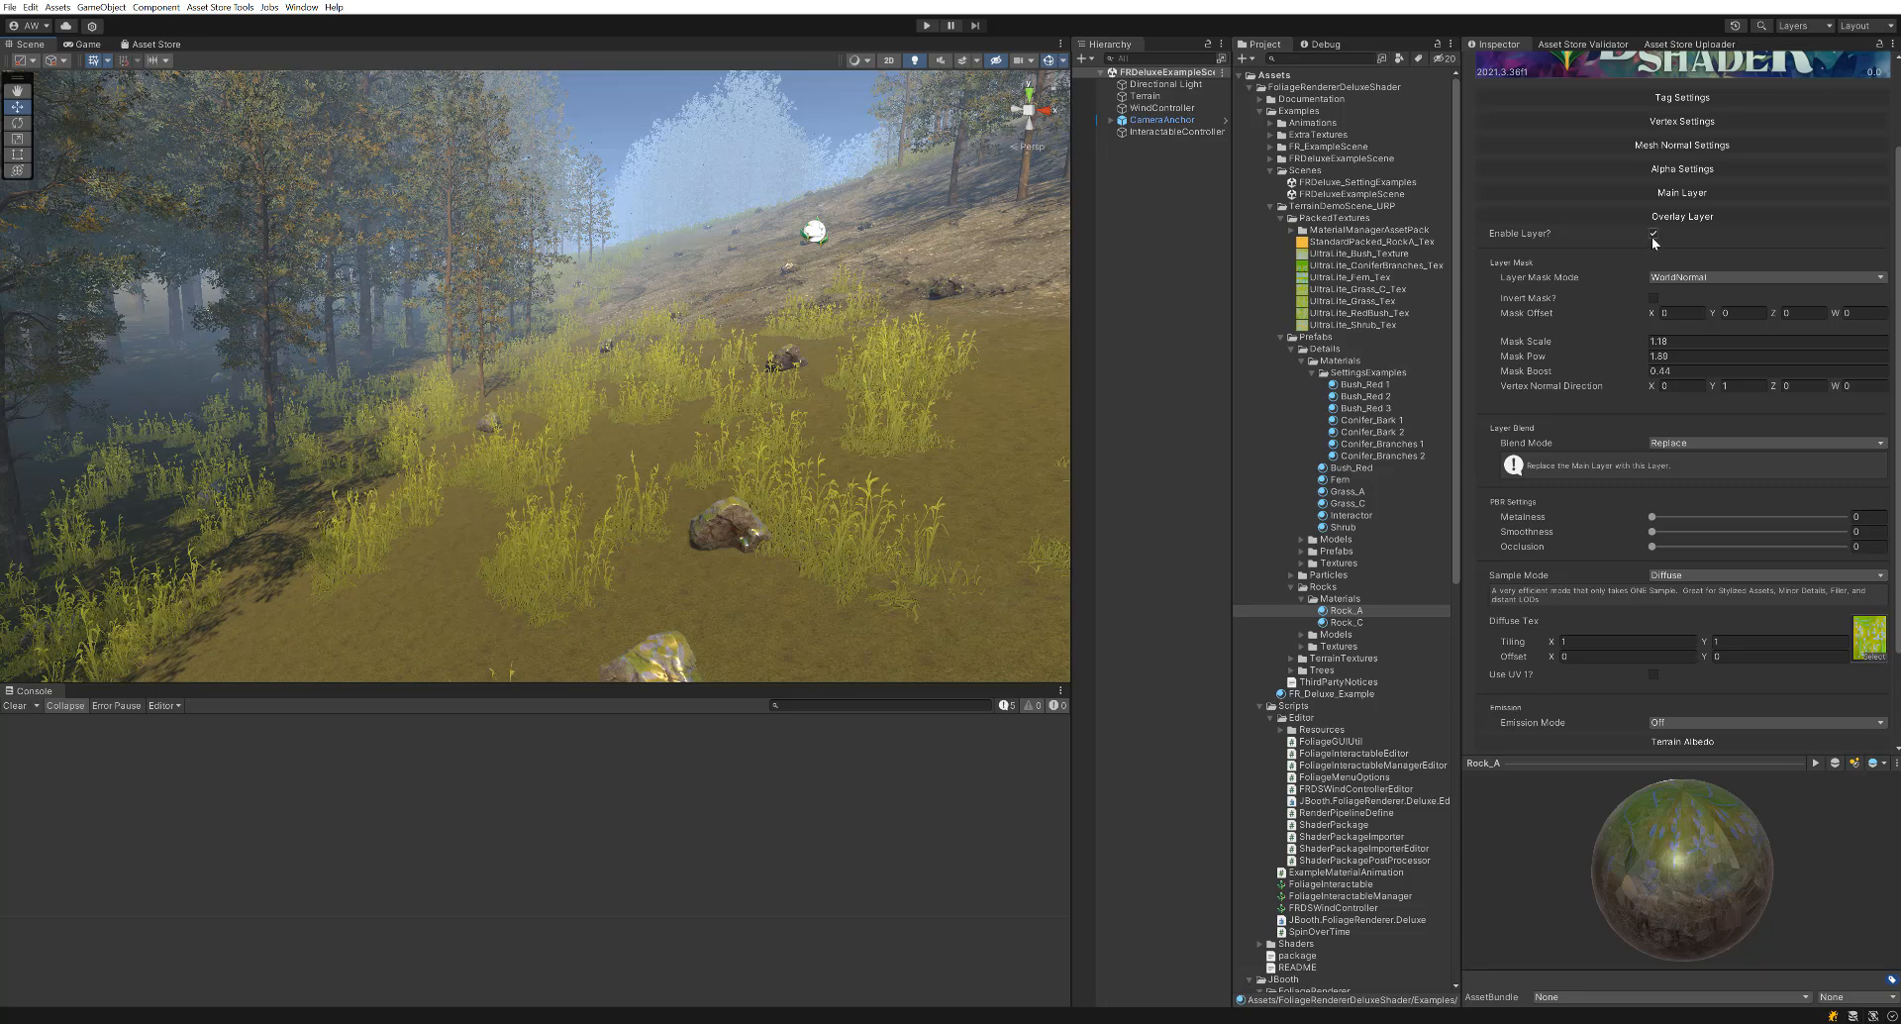
click(1652, 234)
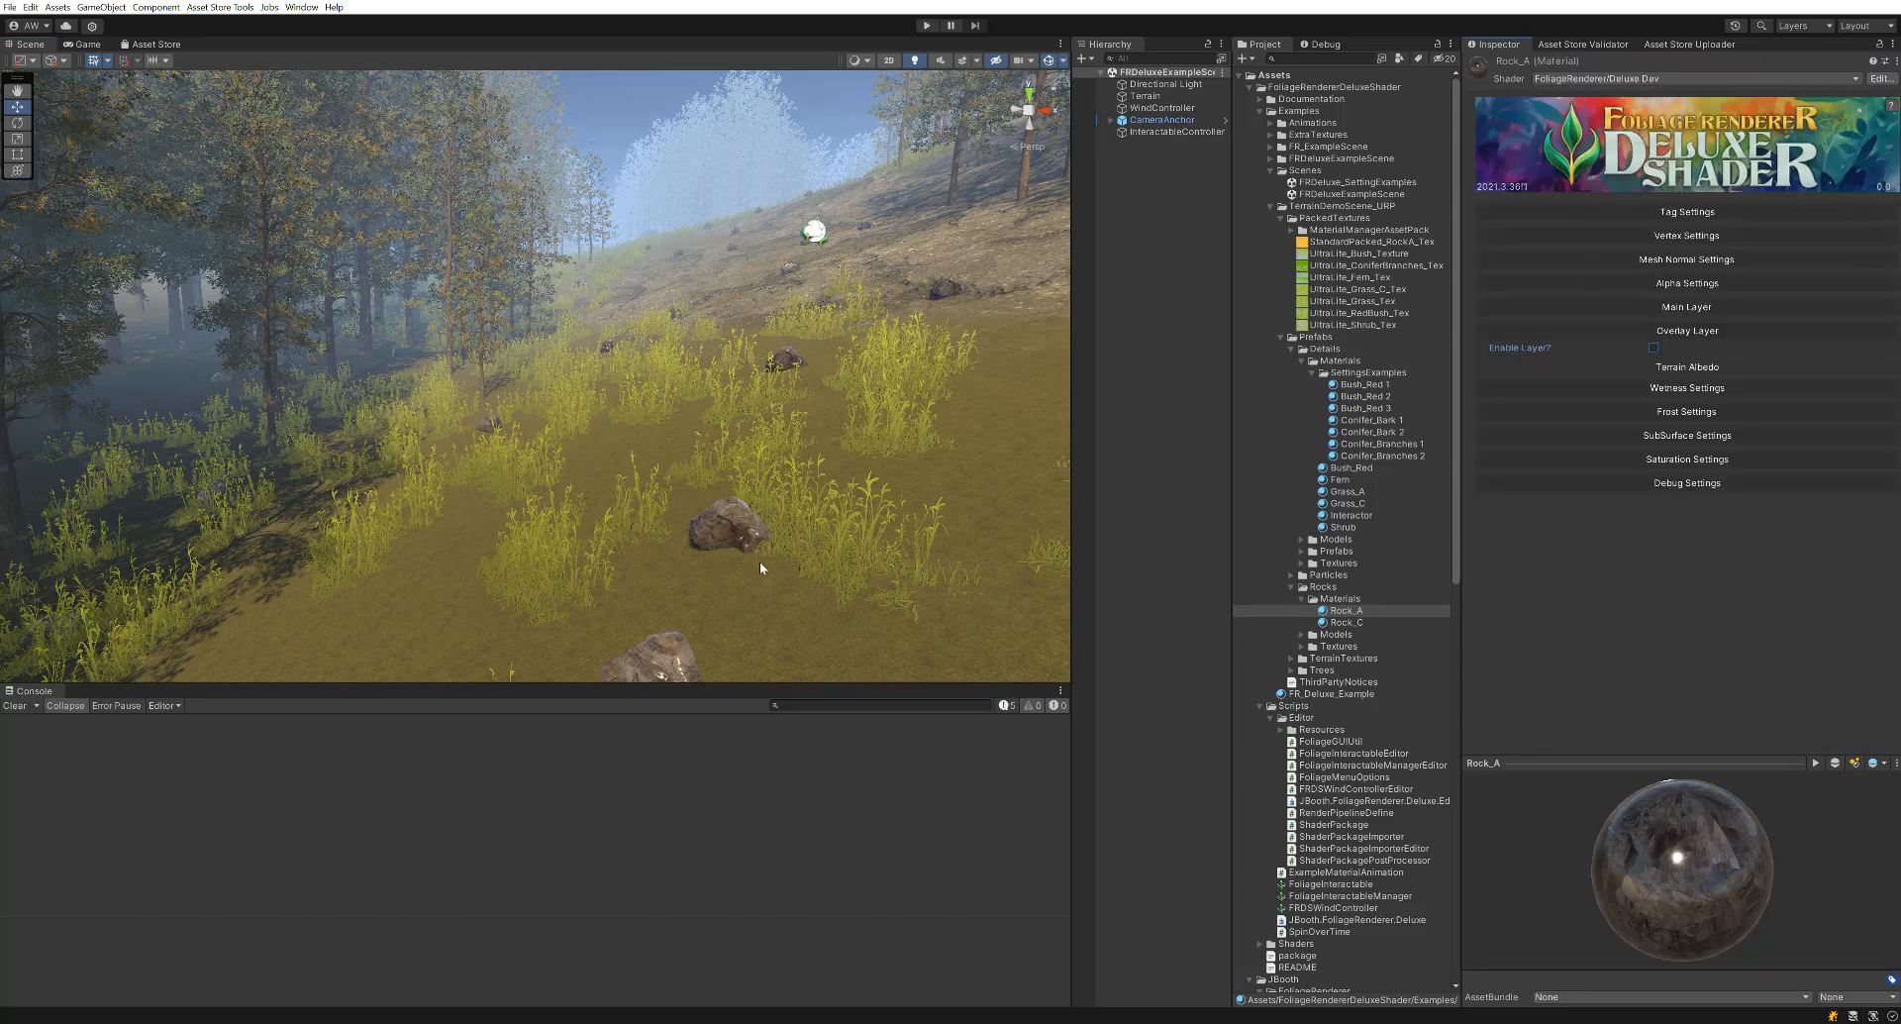
middle_drag(840, 542, 855, 548)
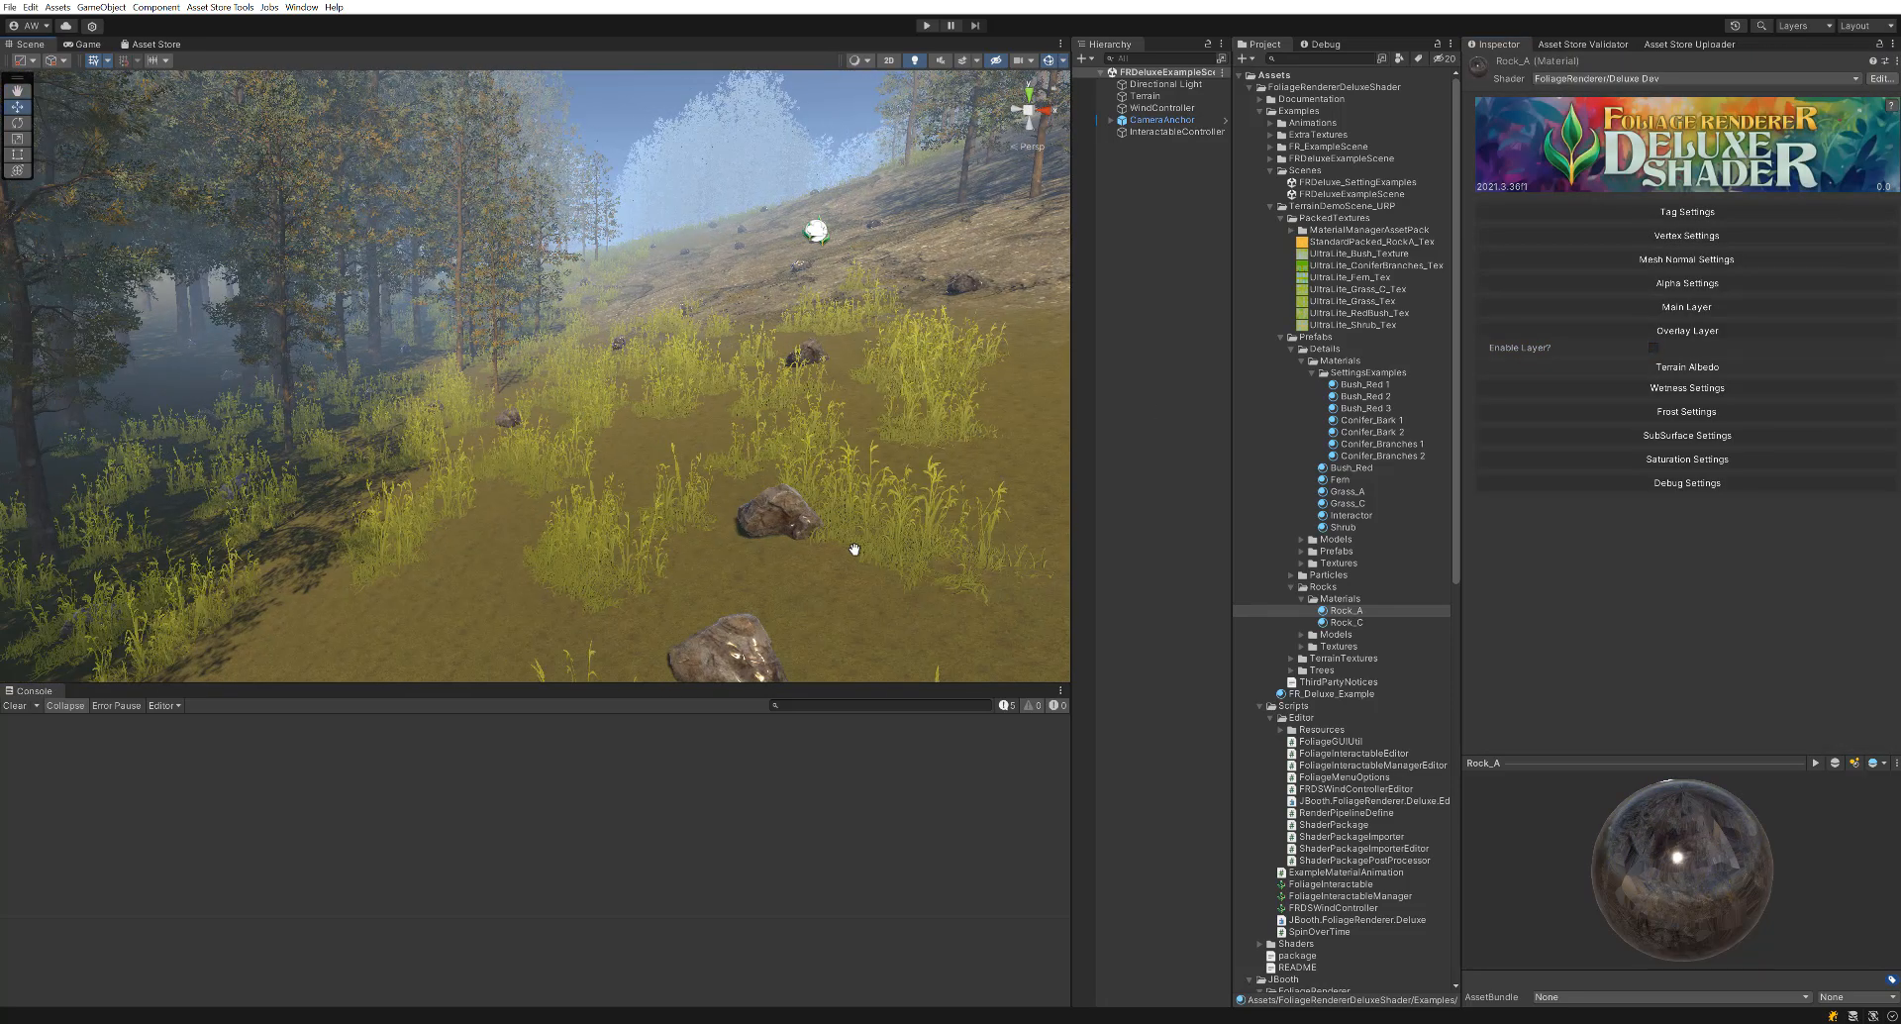